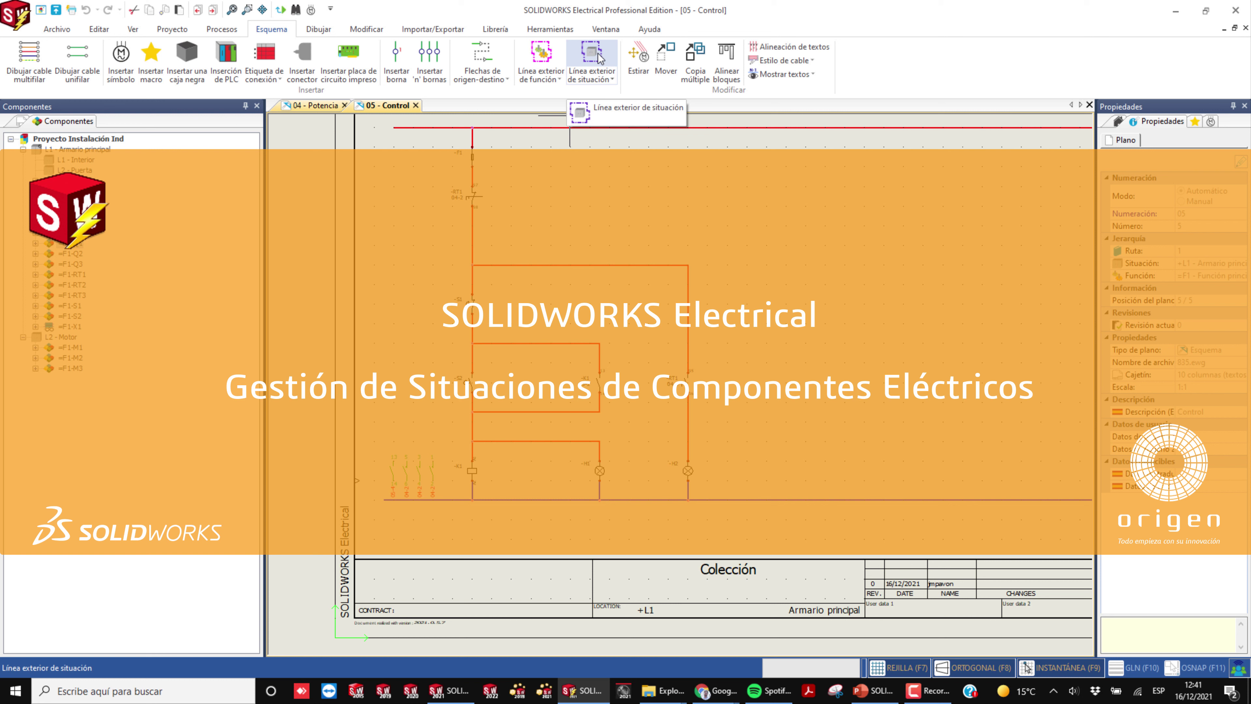
# Draw a situation outline around the two lamps and assign it to the Puerta situation.
pyautogui.click(599, 58)
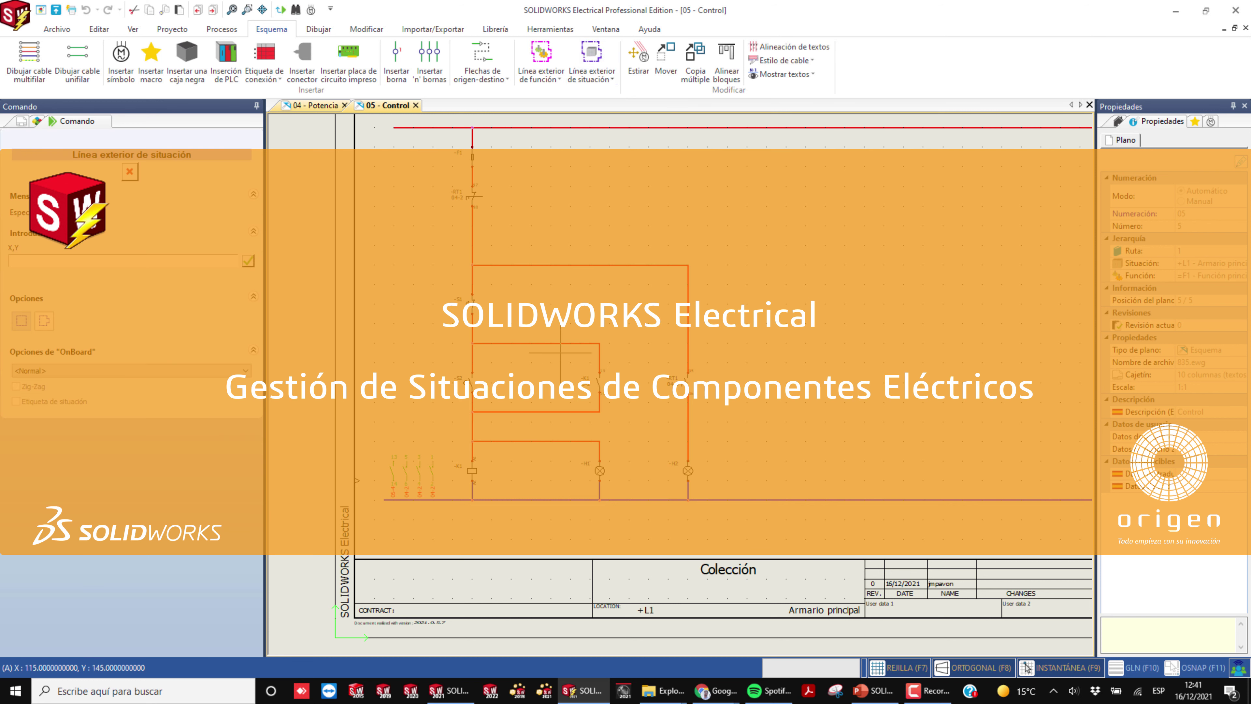
pyautogui.click(570, 451)
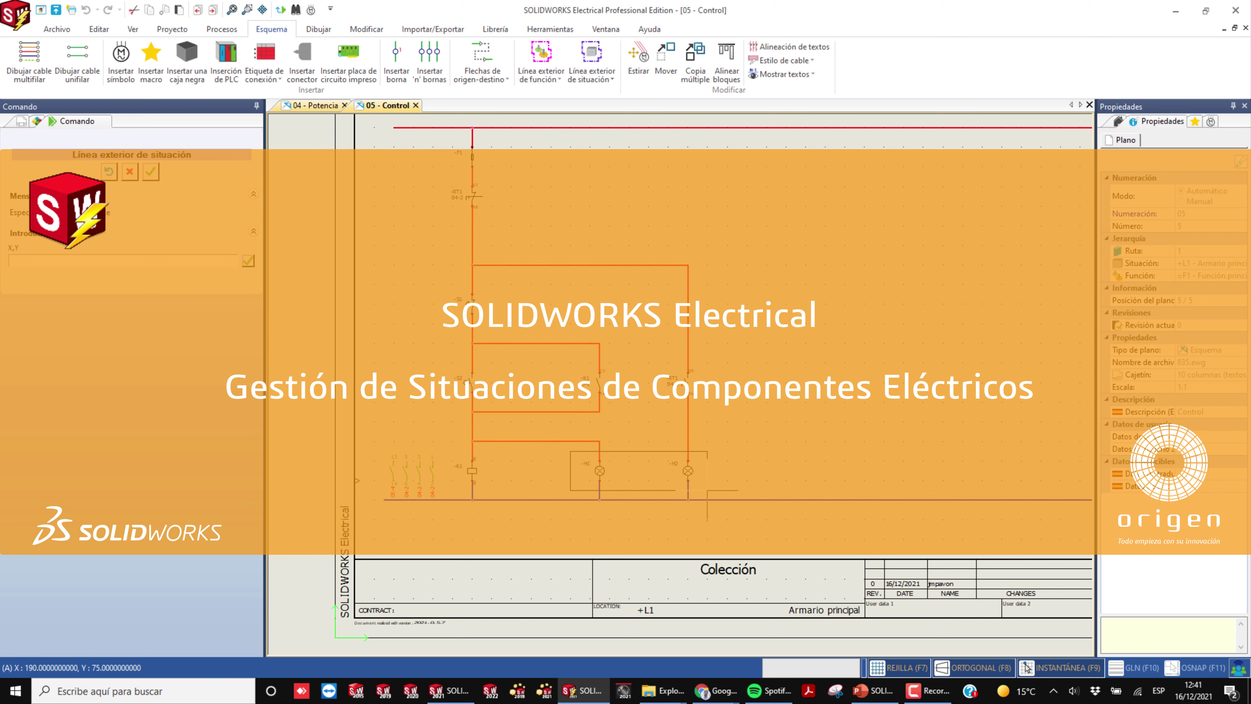
pyautogui.click(707, 490)
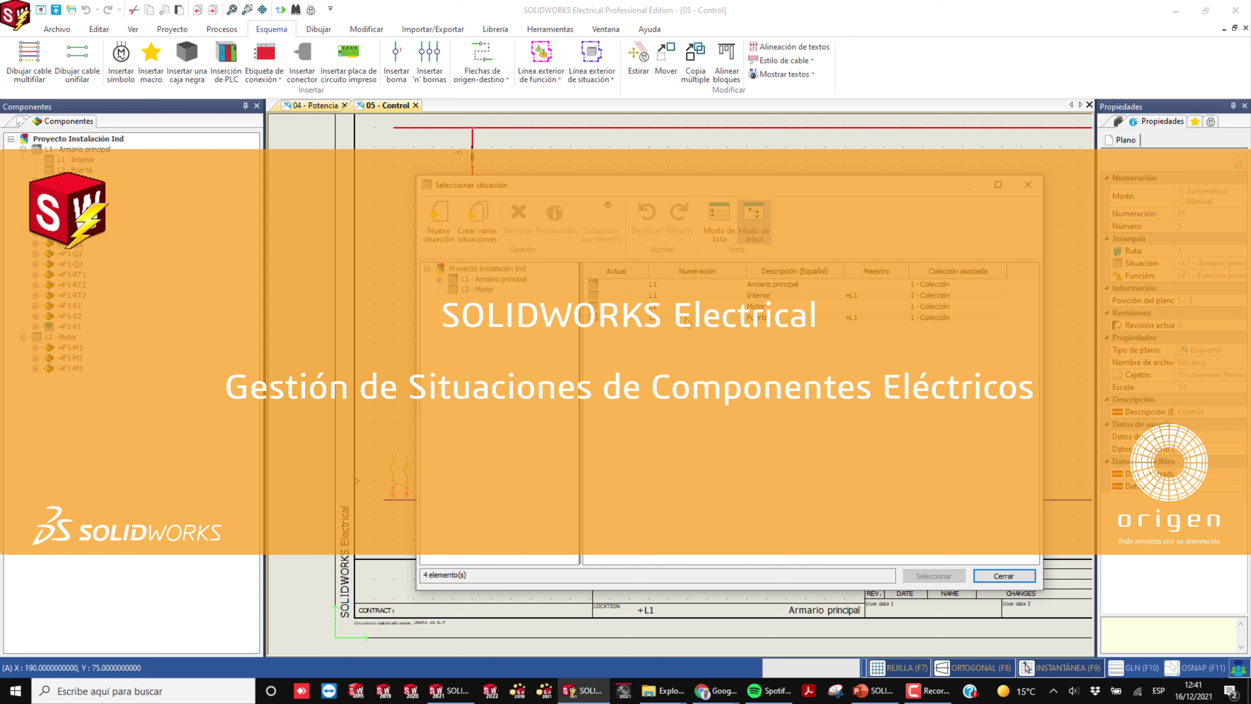
pyautogui.click(694, 318)
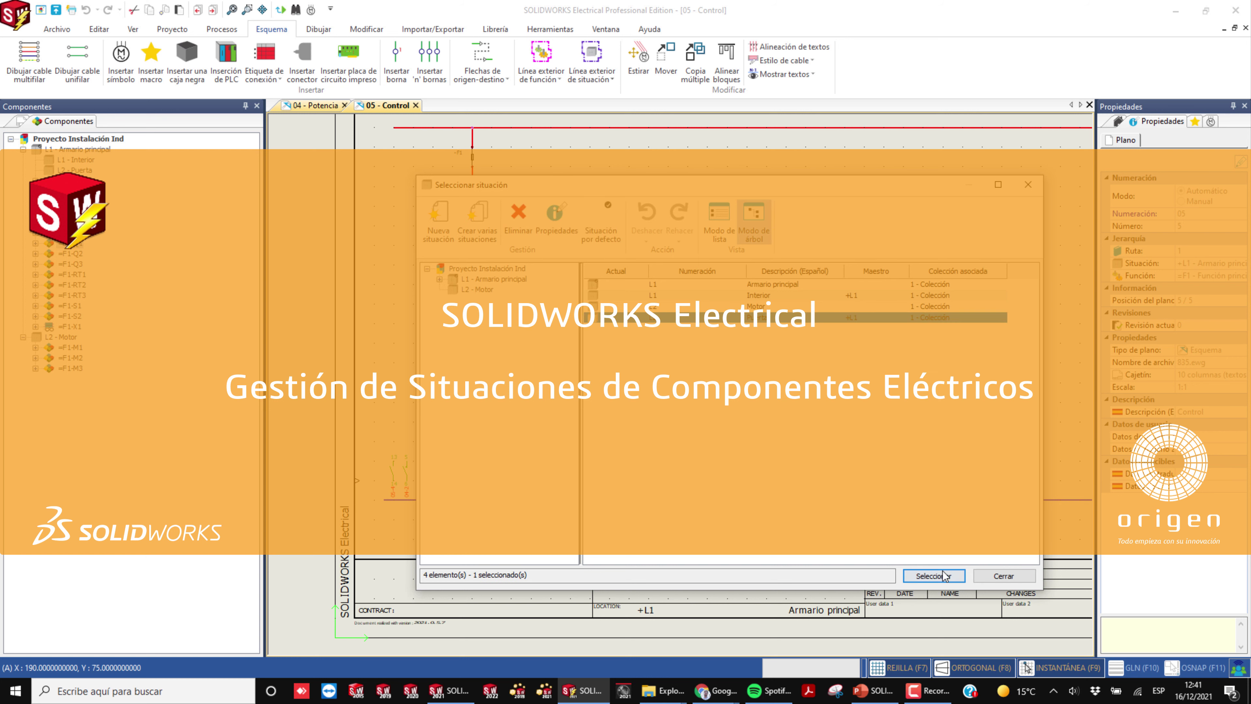
pyautogui.click(933, 575)
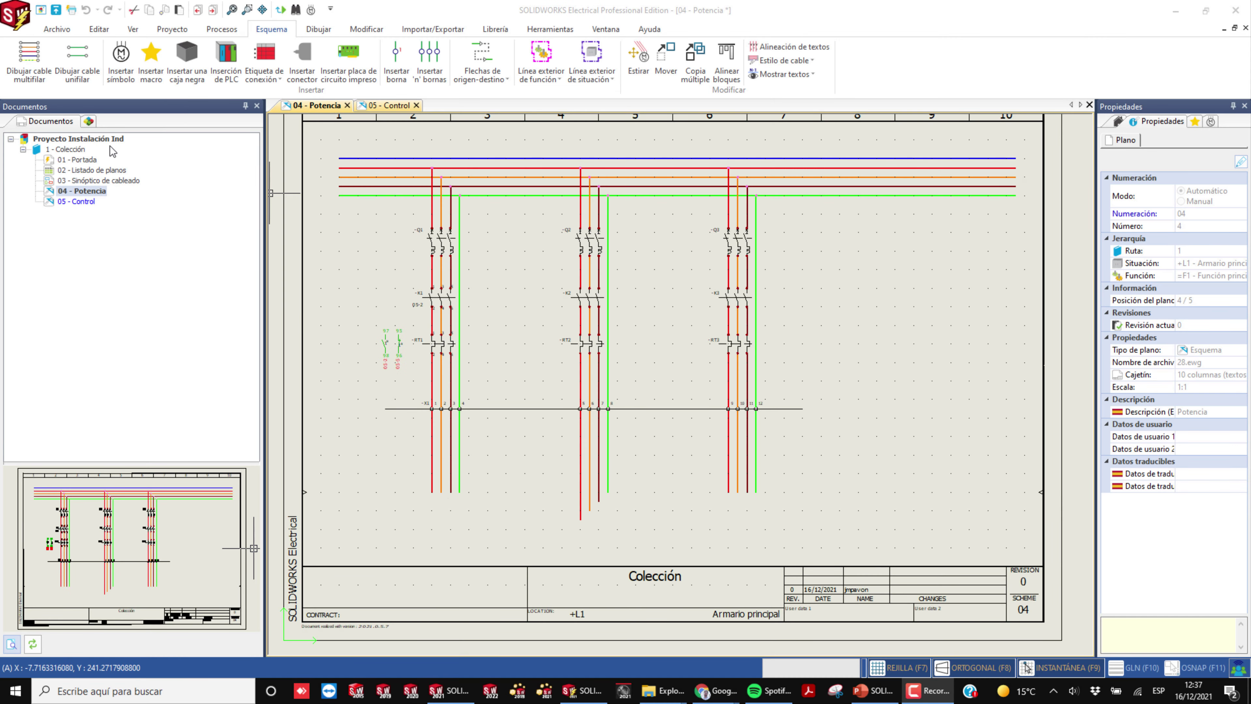
# Show the Componentes tree beside the Potencia sheet and bring up the Proyecto tools.
pyautogui.click(89, 122)
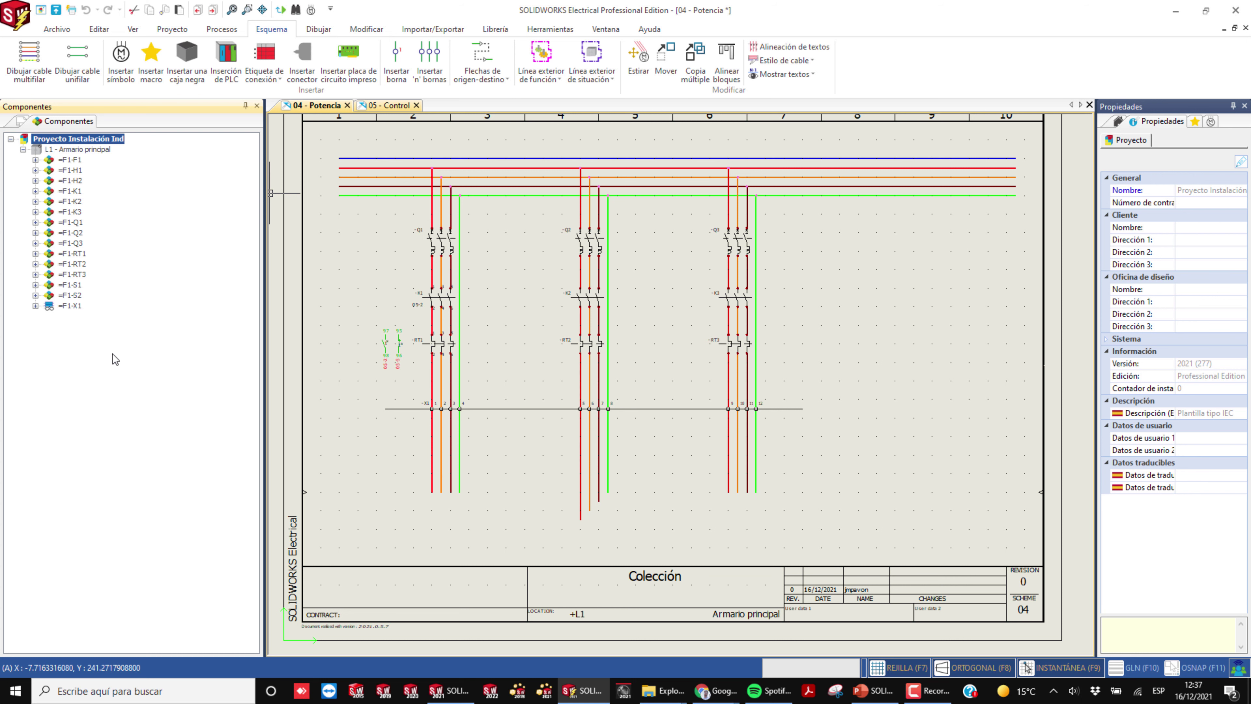
pyautogui.moveTo(388, 439); pyautogui.dragTo(395, 441, button='middle')
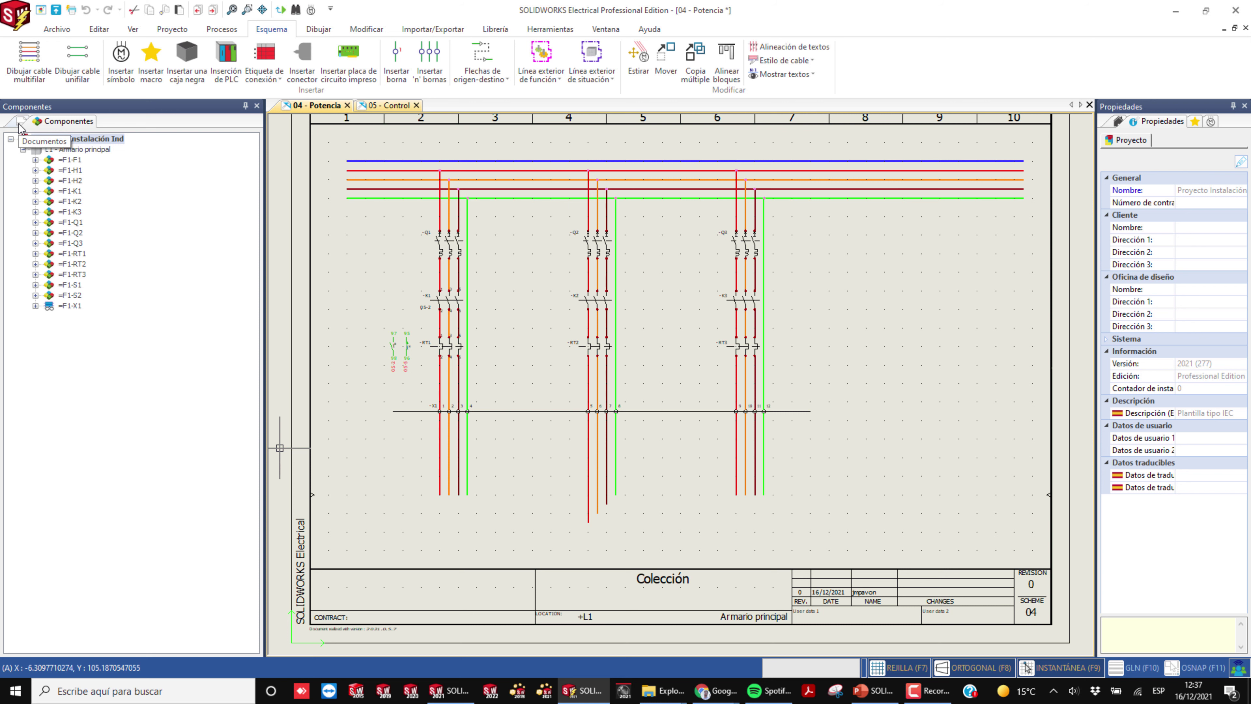
pyautogui.click(179, 31)
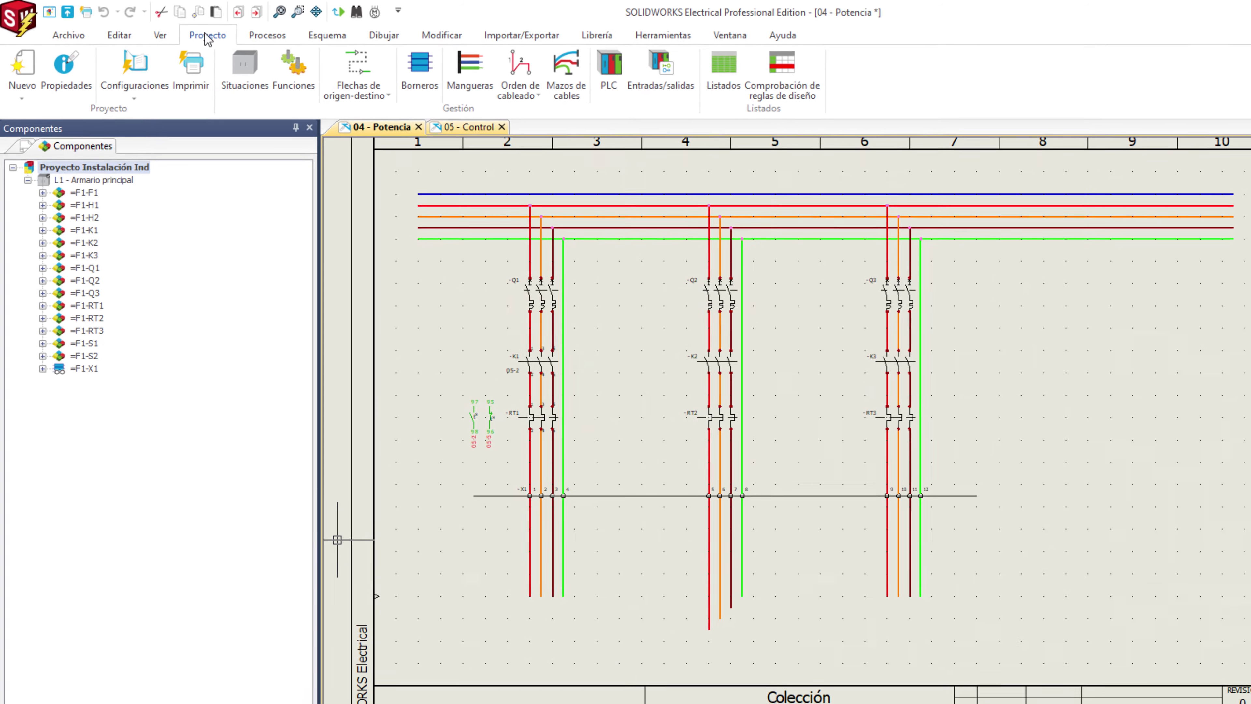
# Add a new situation L2 with Spanish description Motor in the situation manager.
pyautogui.click(253, 85)
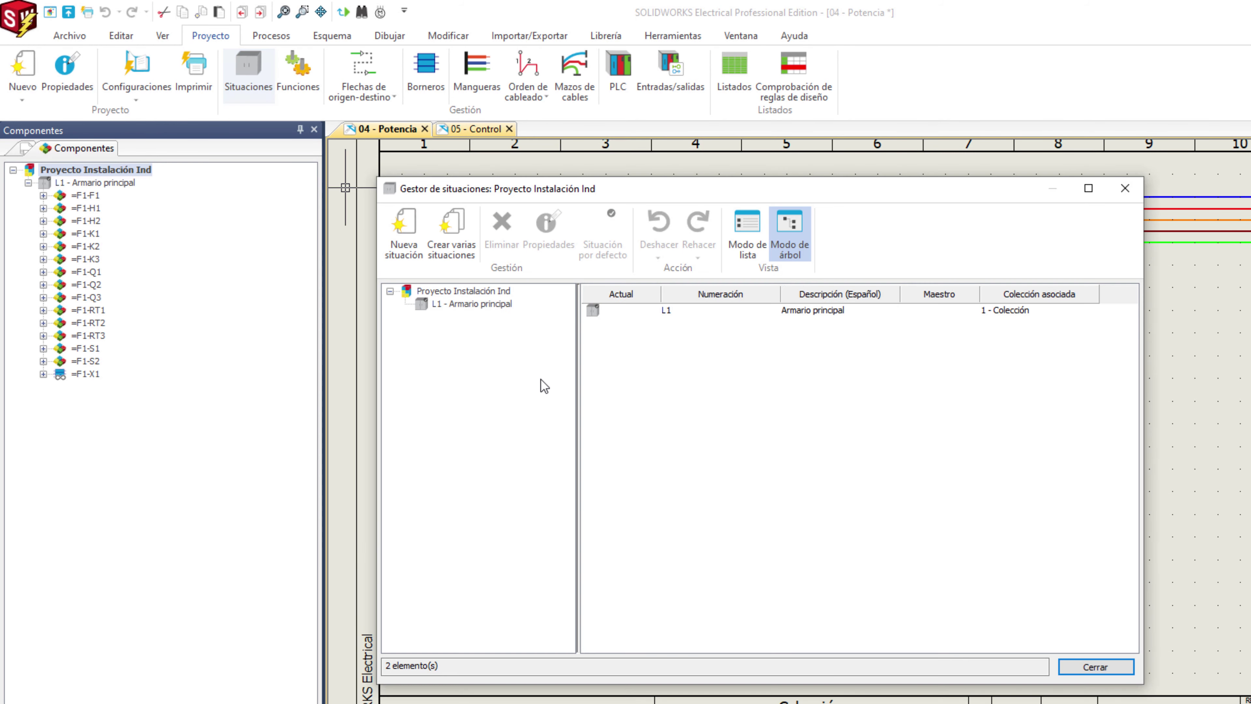
pyautogui.click(403, 232)
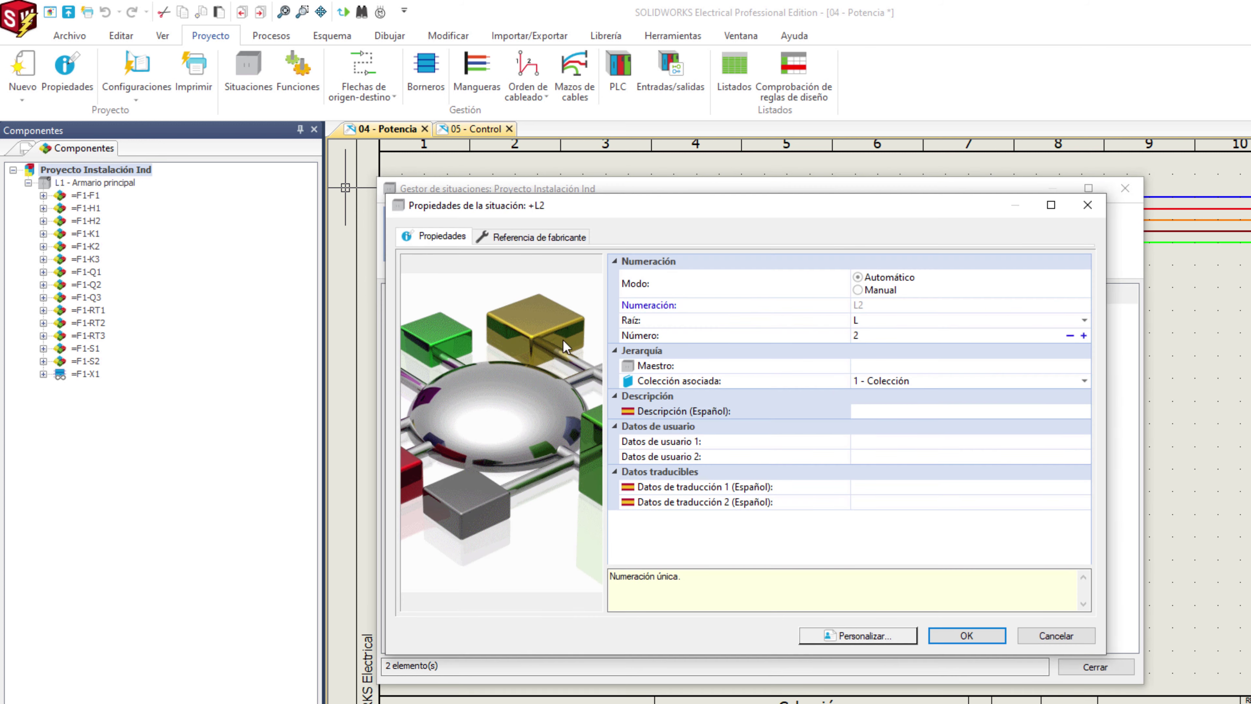
pyautogui.click(898, 416)
pyautogui.write('Motor')
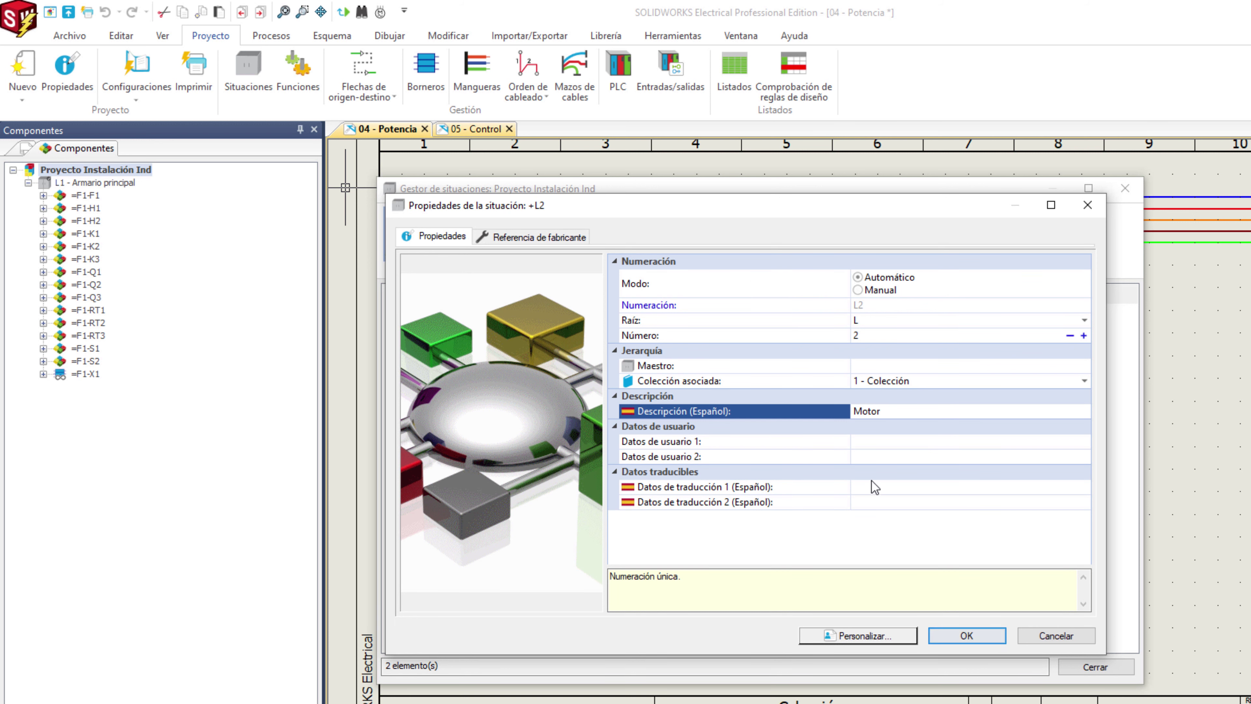
pyautogui.click(966, 635)
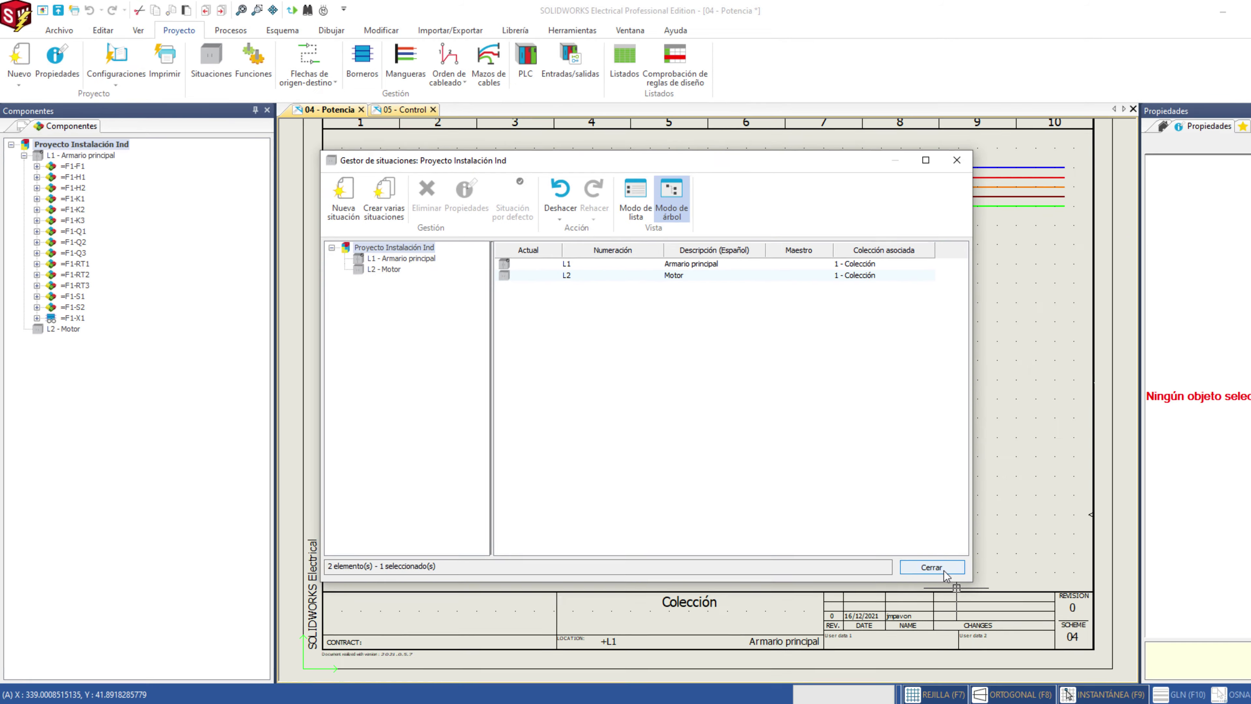
pyautogui.click(1095, 666)
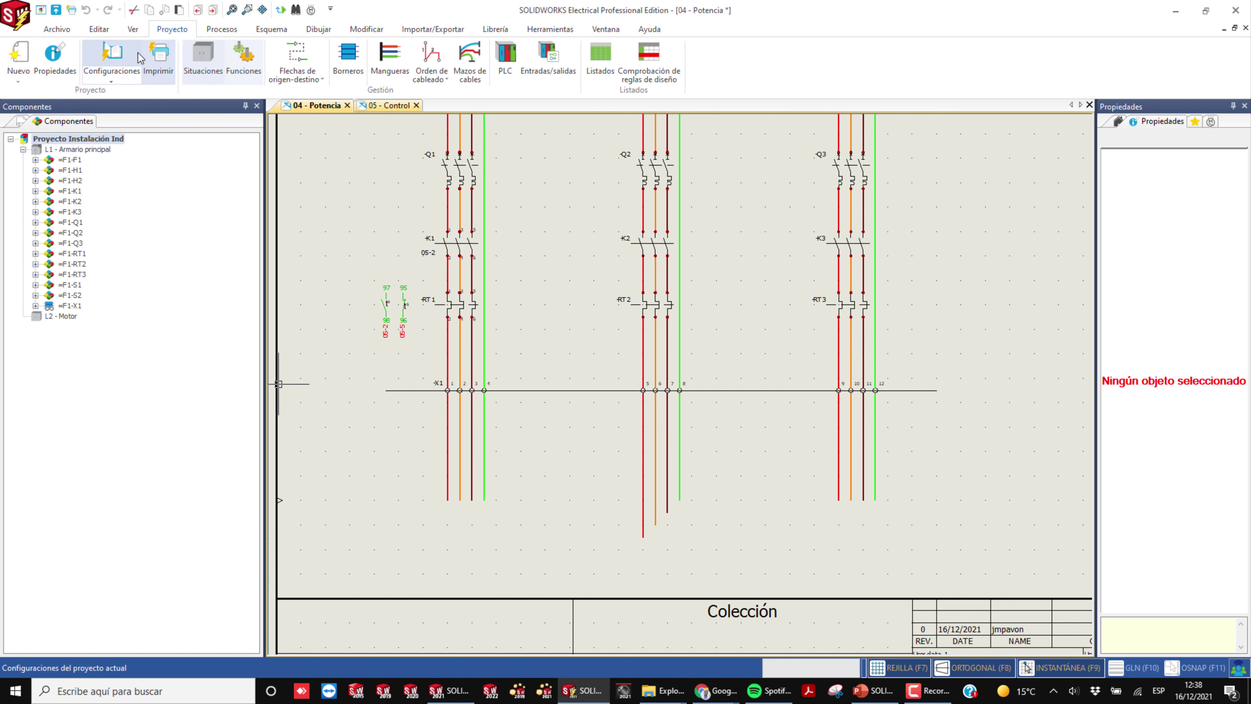
# Insert three-phase motor M1 below the X1 terminals on the first power branch.
pyautogui.click(263, 32)
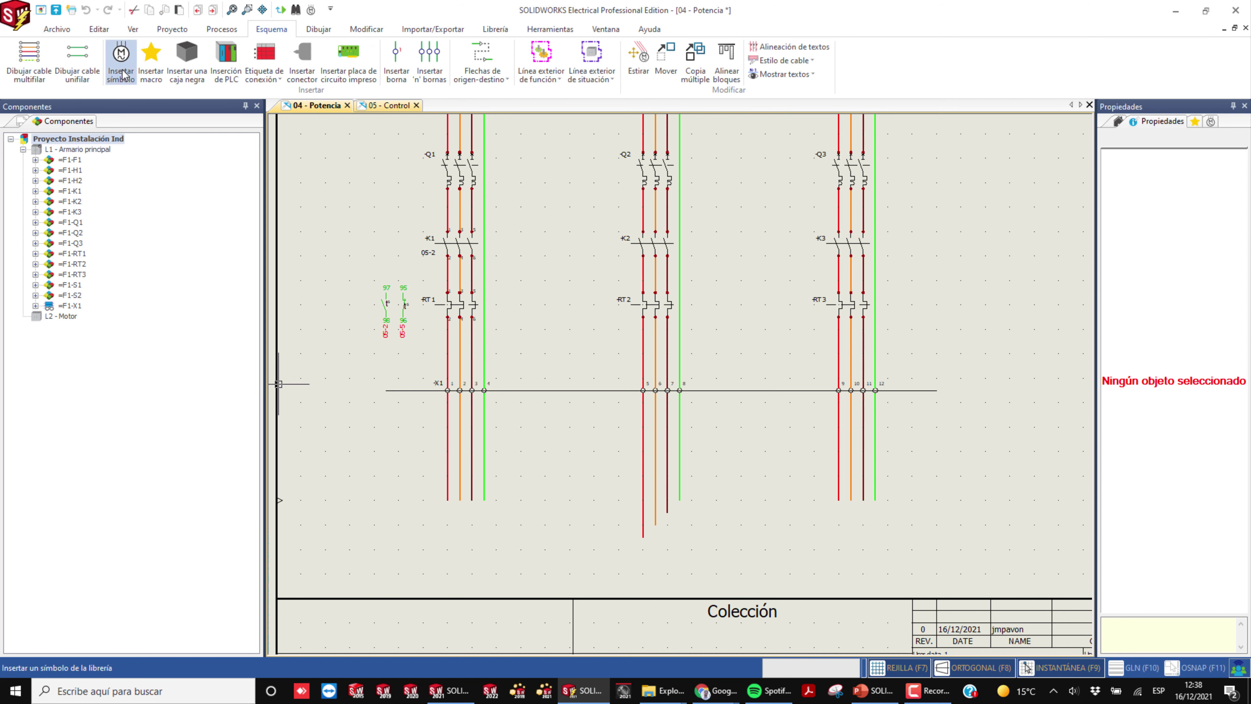
pyautogui.click(120, 58)
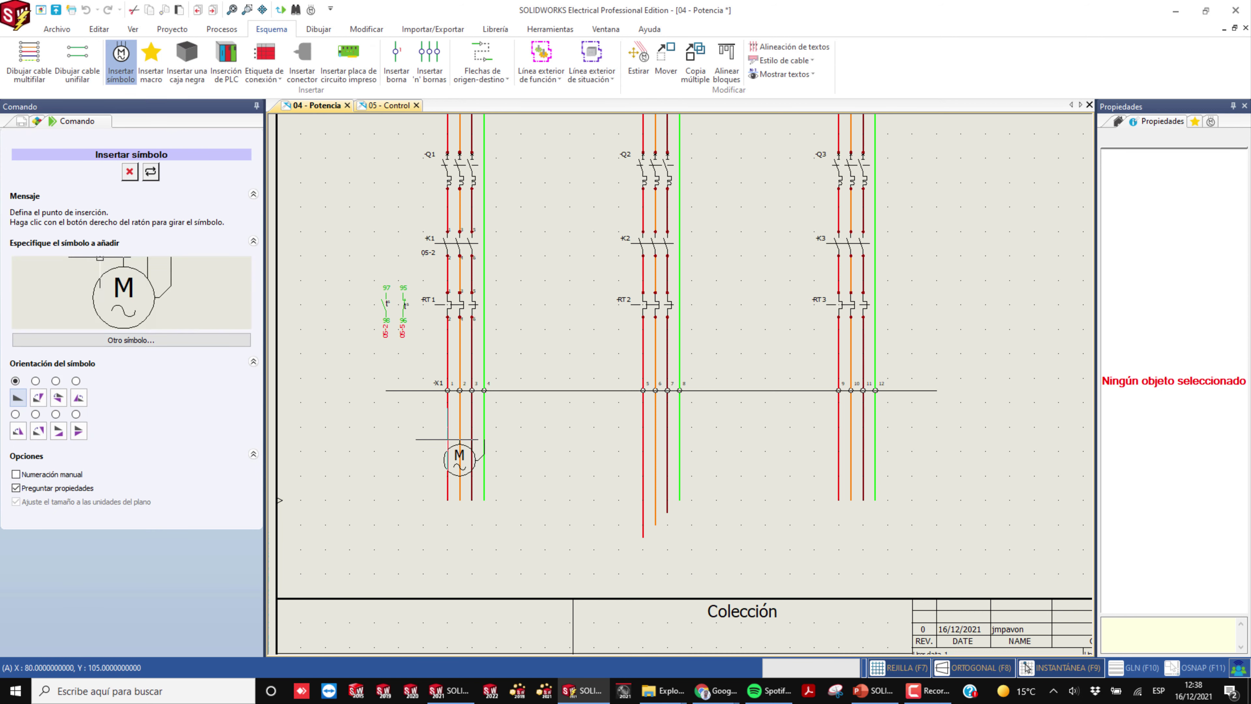
pyautogui.click(459, 426)
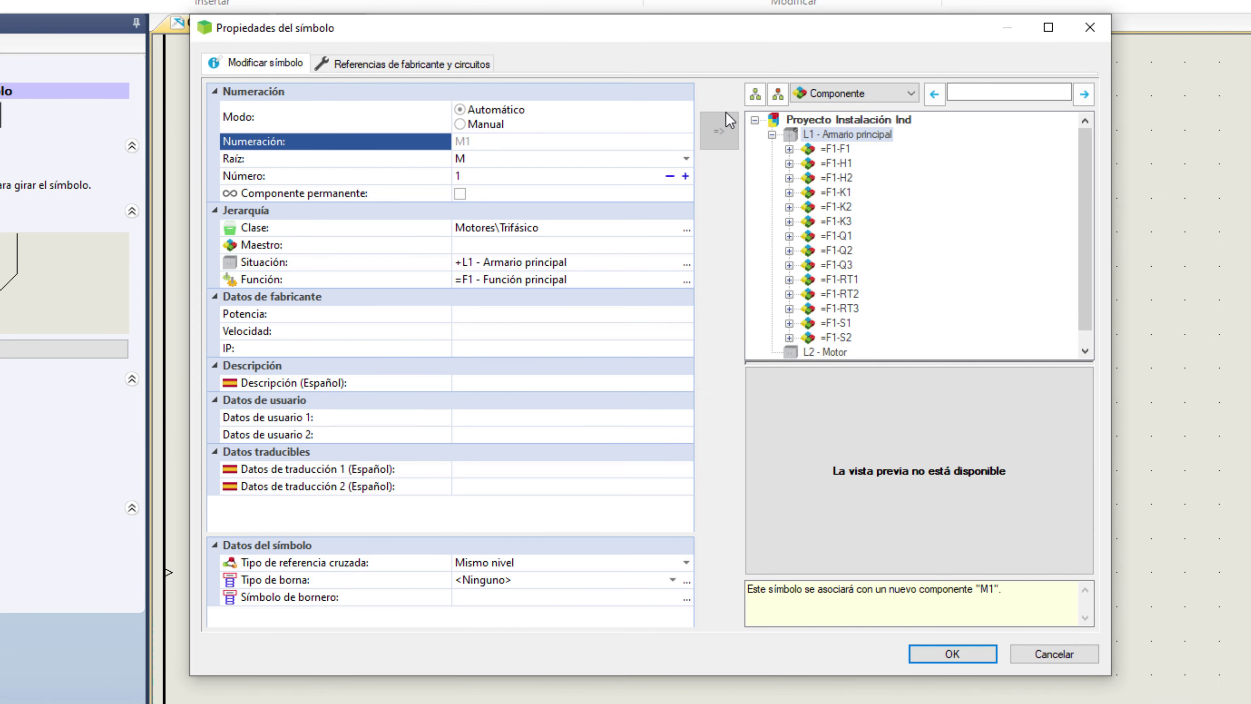
pyautogui.click(772, 134)
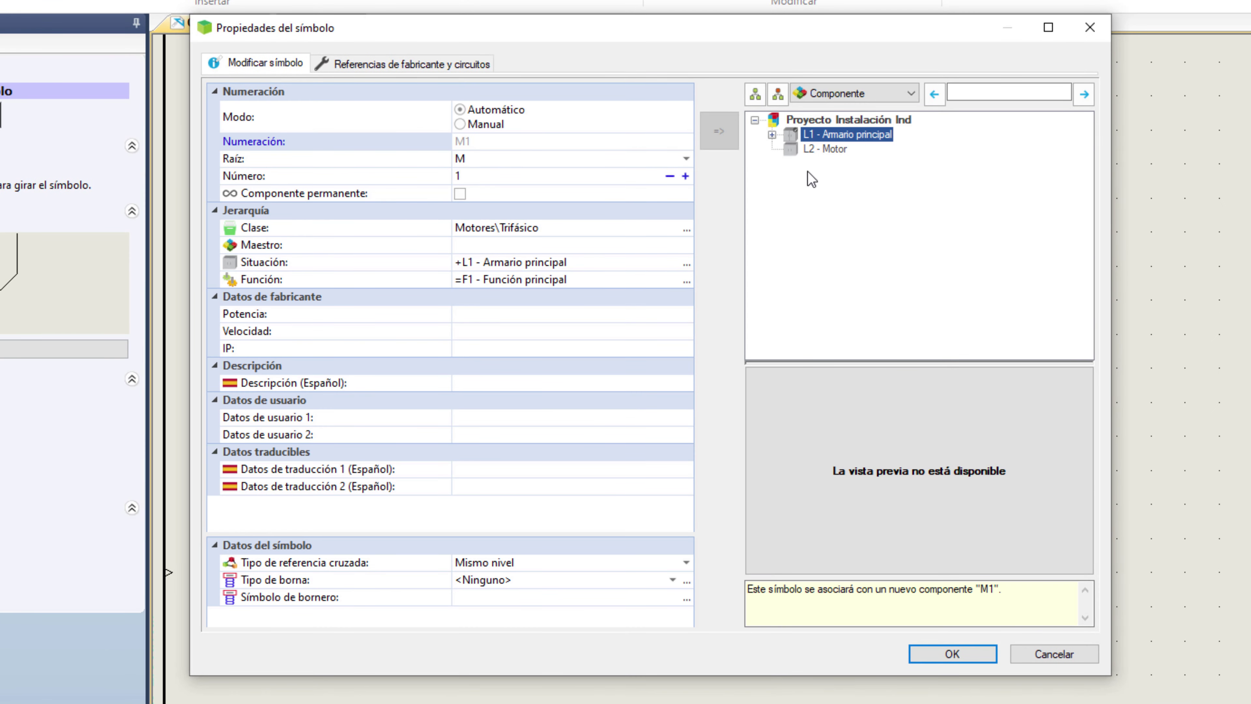
pyautogui.click(813, 149)
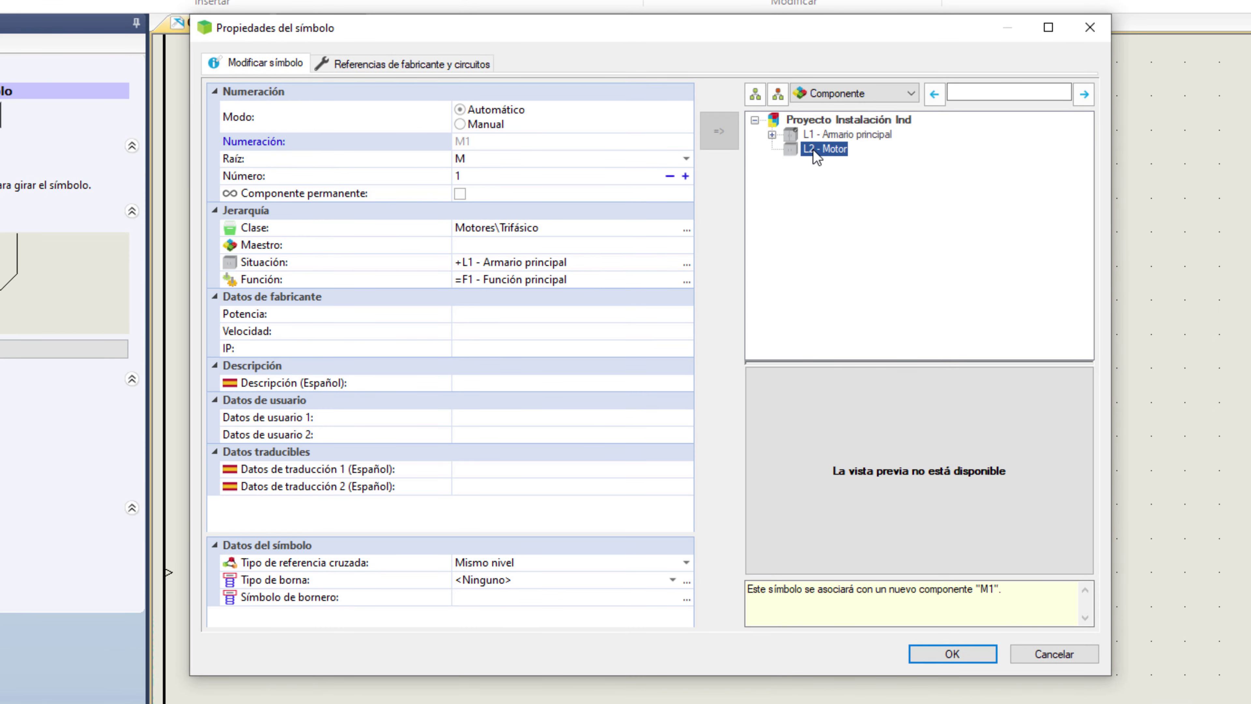
pyautogui.click(944, 655)
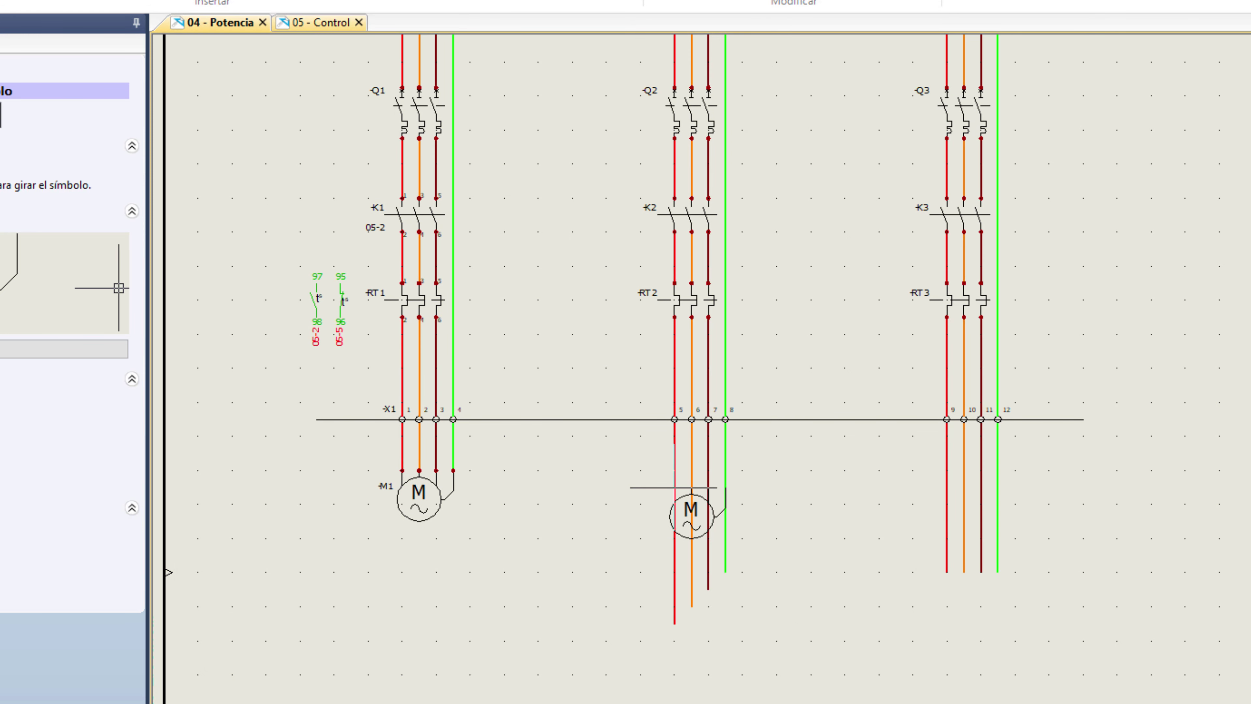
# Place motor M2 under the second branch with situation L2 - Motor.
pyautogui.click(675, 470)
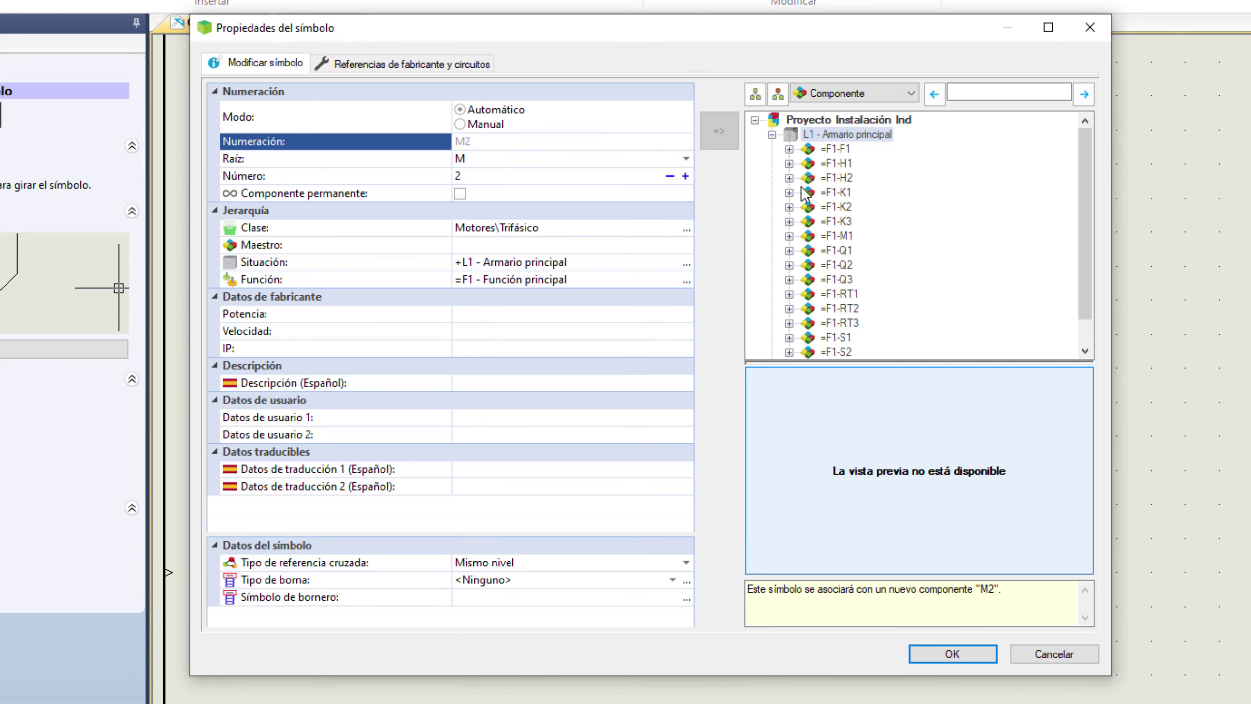
pyautogui.click(818, 157)
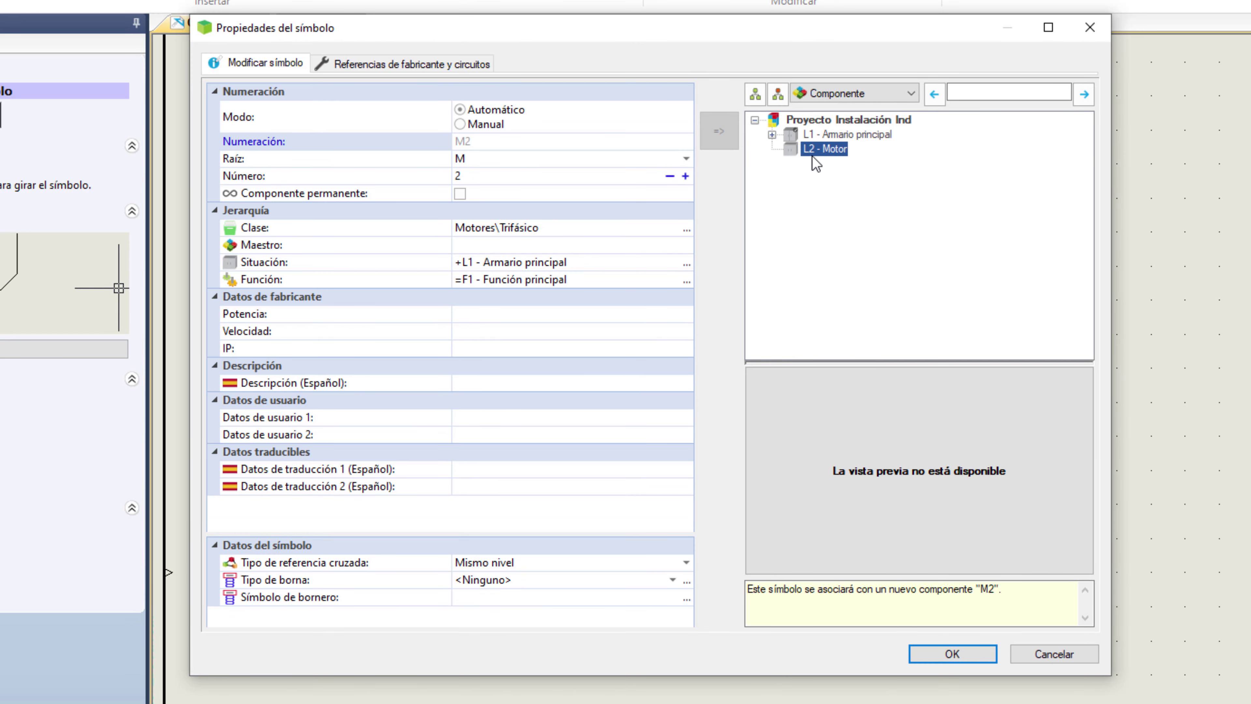
pyautogui.click(686, 264)
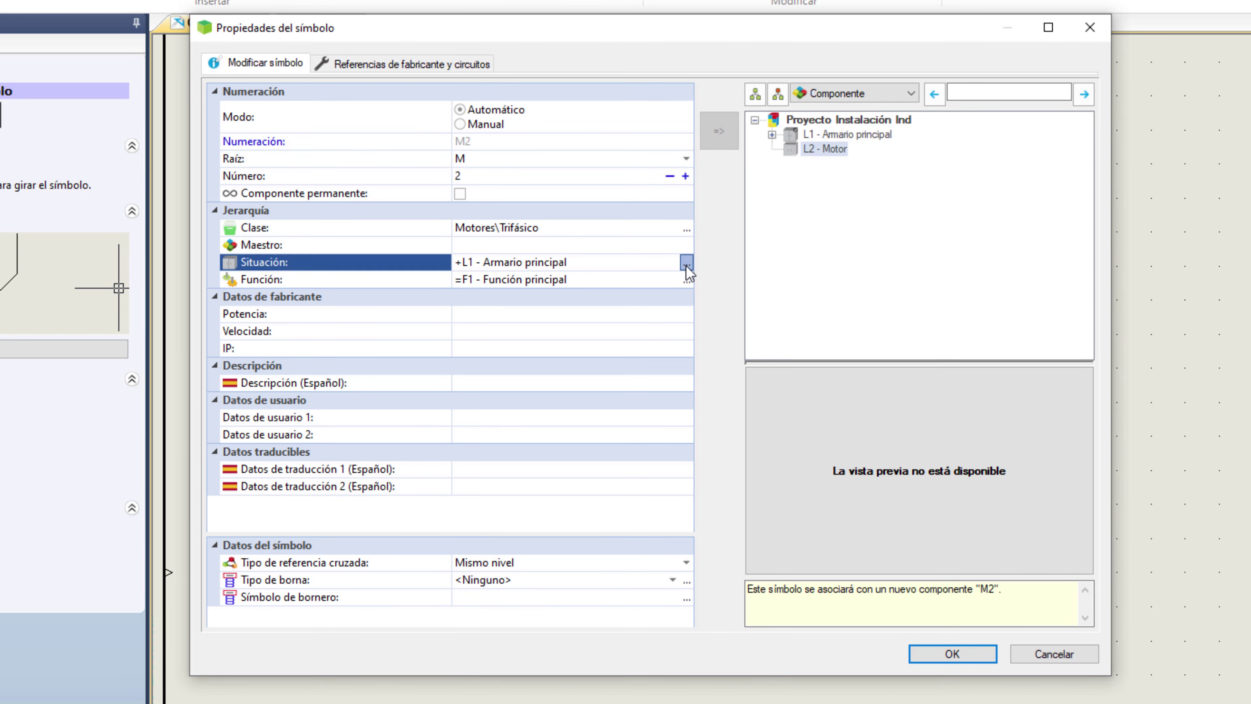
pyautogui.moveTo(647, 156); pyautogui.dragTo(919, 330)
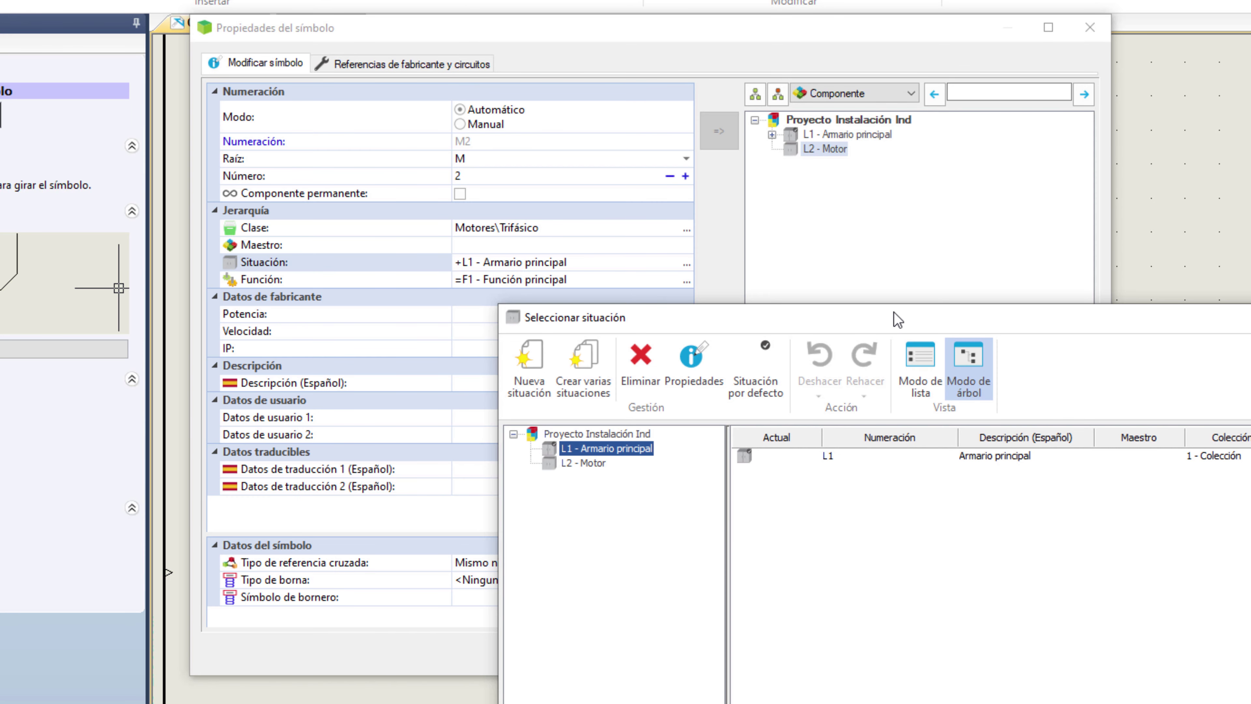
pyautogui.click(596, 461)
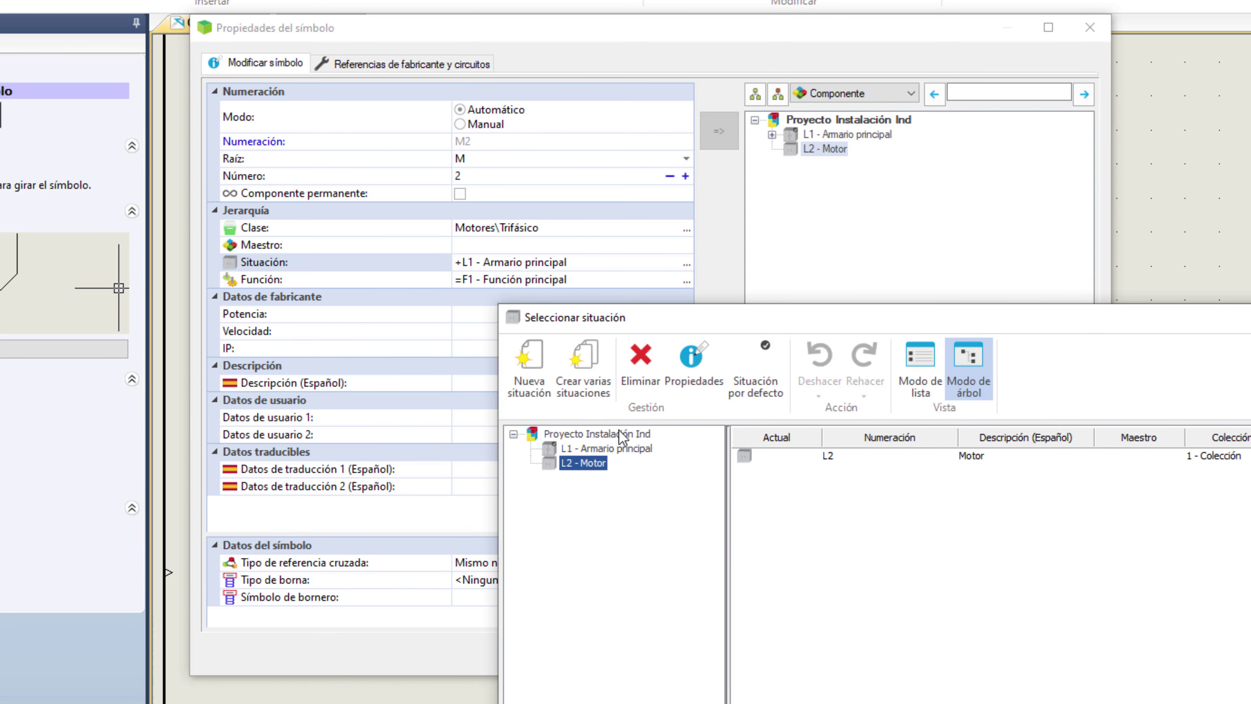
pyautogui.moveTo(702, 320); pyautogui.dragTo(562, 135)
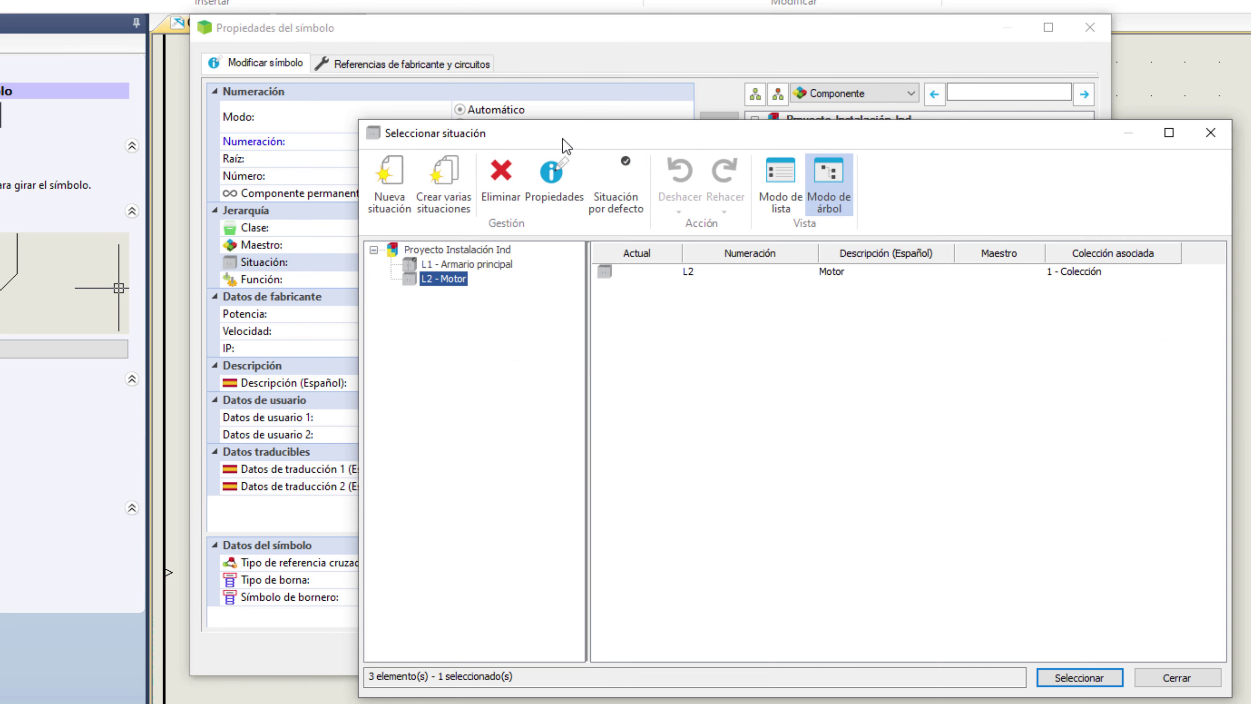
pyautogui.click(1079, 677)
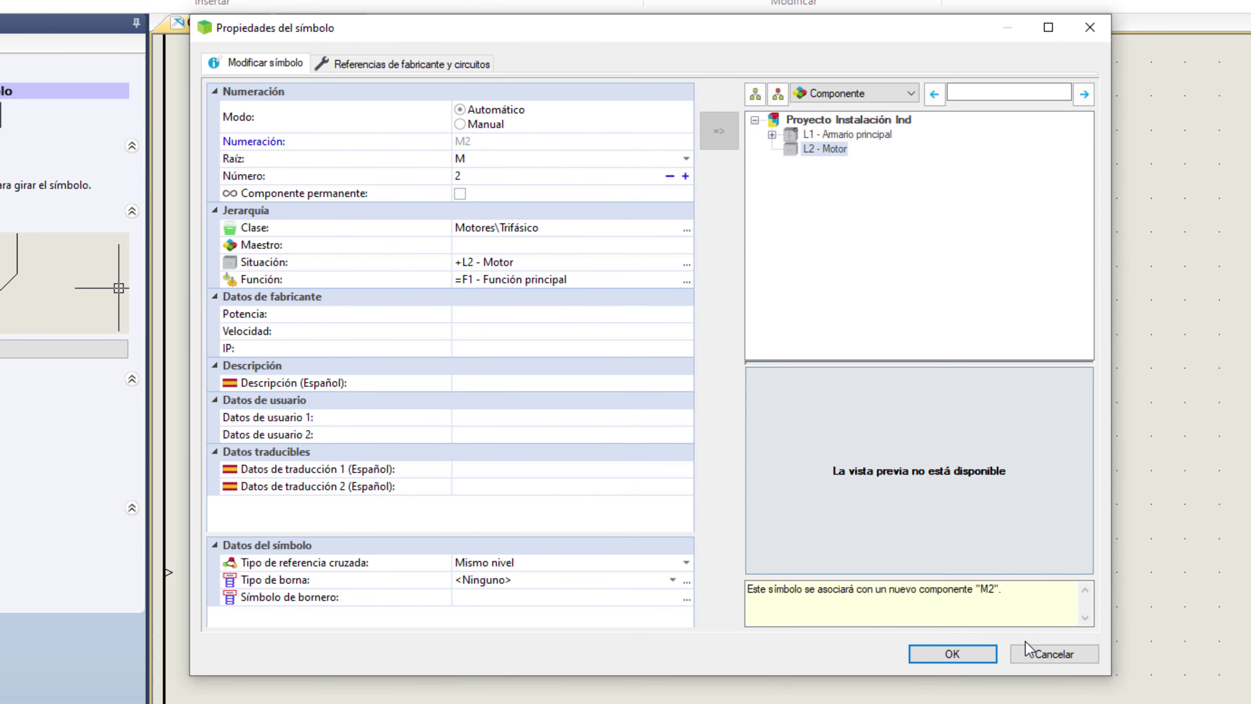
pyautogui.click(955, 654)
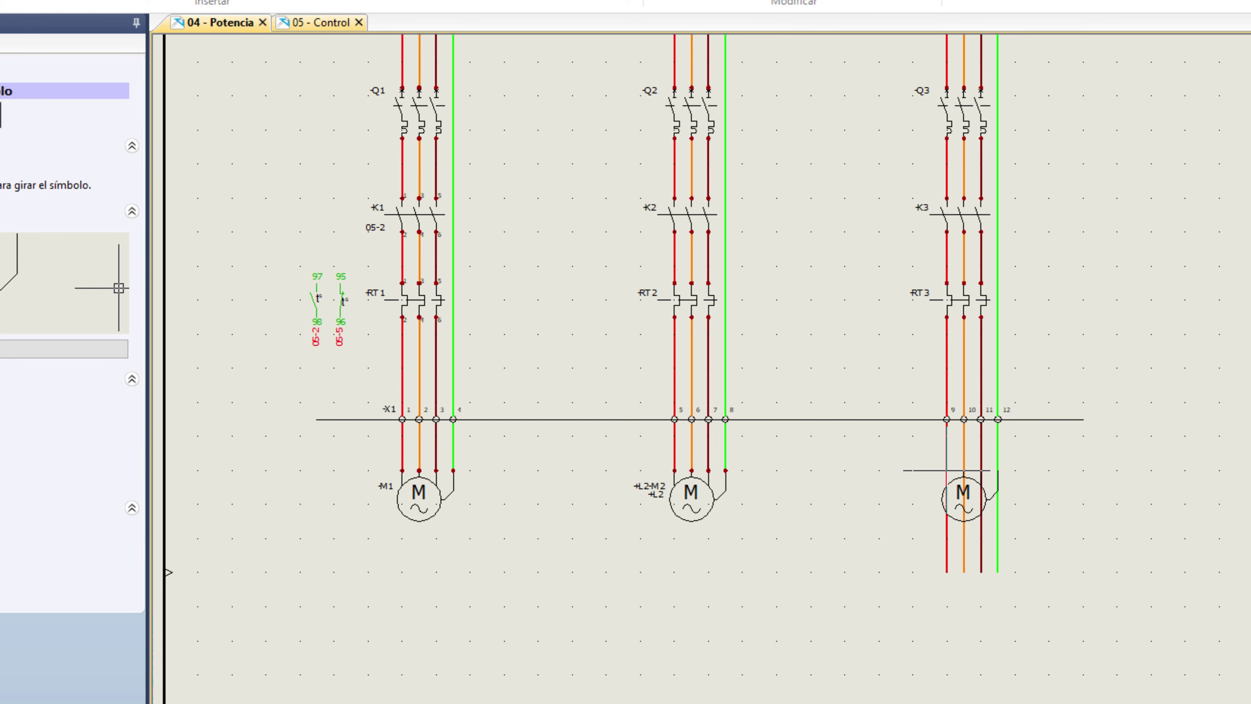
# Place motor M3 under the third branch, also in situation L2 - Motor.
pyautogui.click(947, 470)
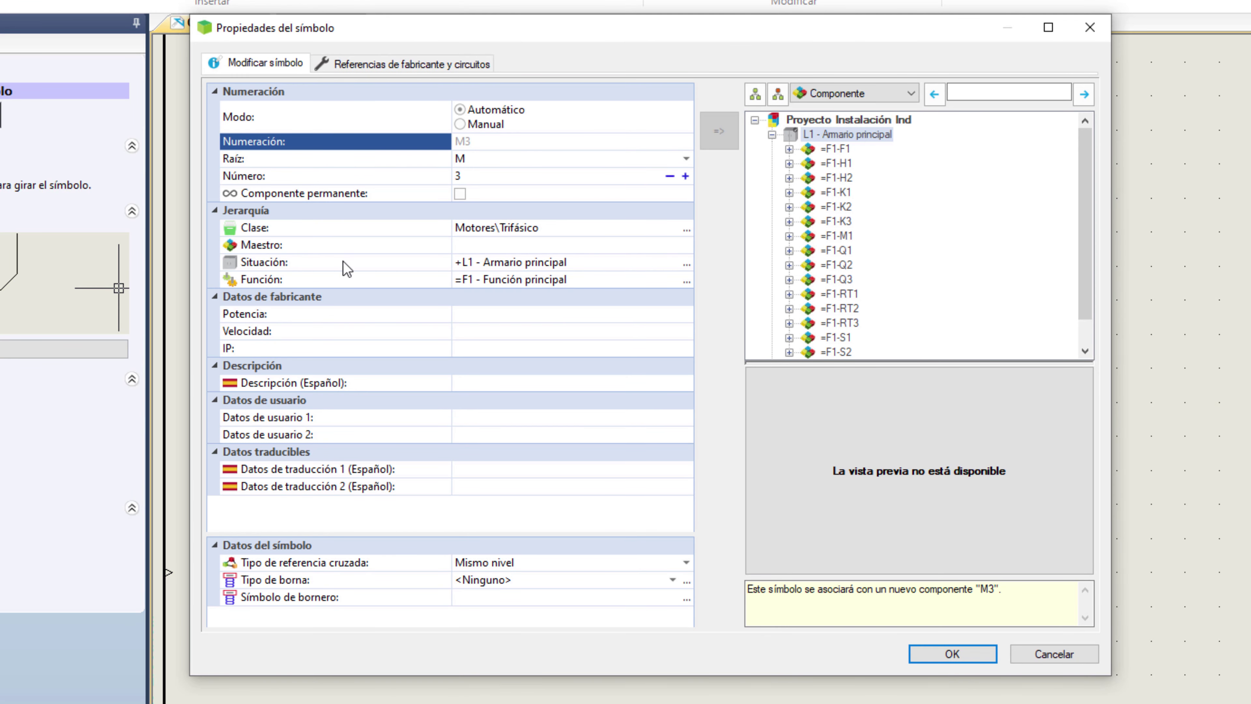
pyautogui.click(686, 264)
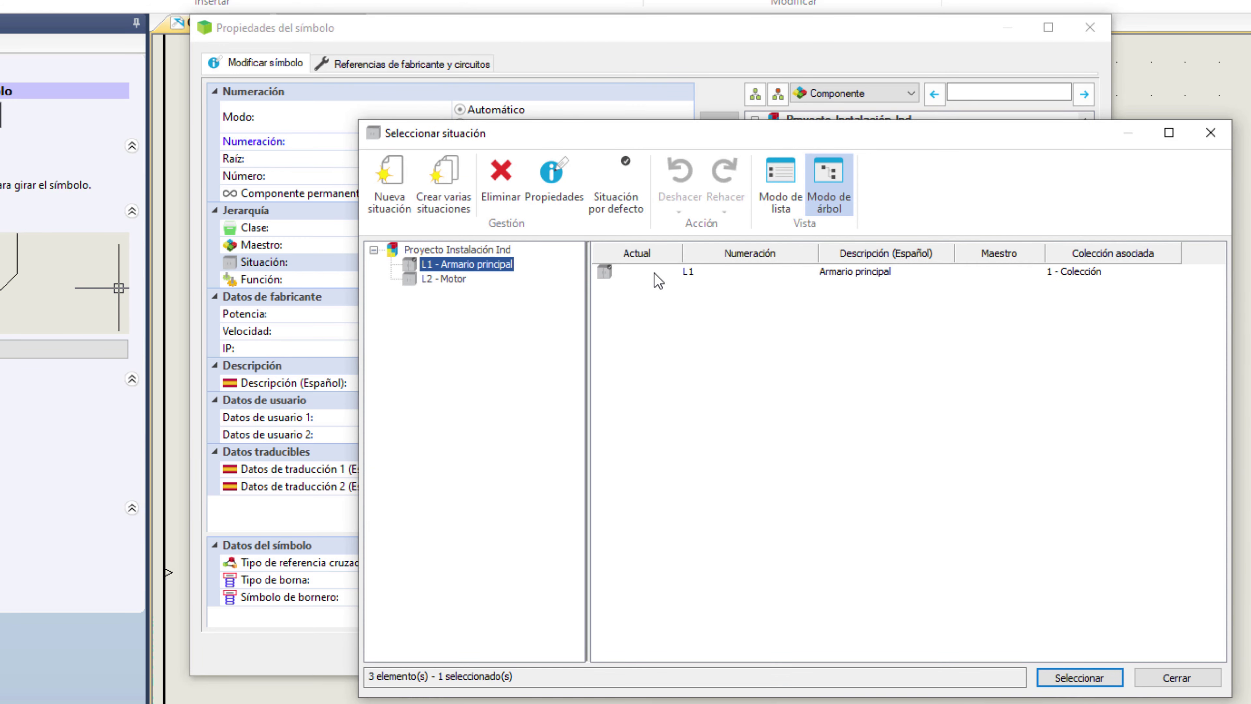
pyautogui.click(461, 278)
pyautogui.click(1080, 678)
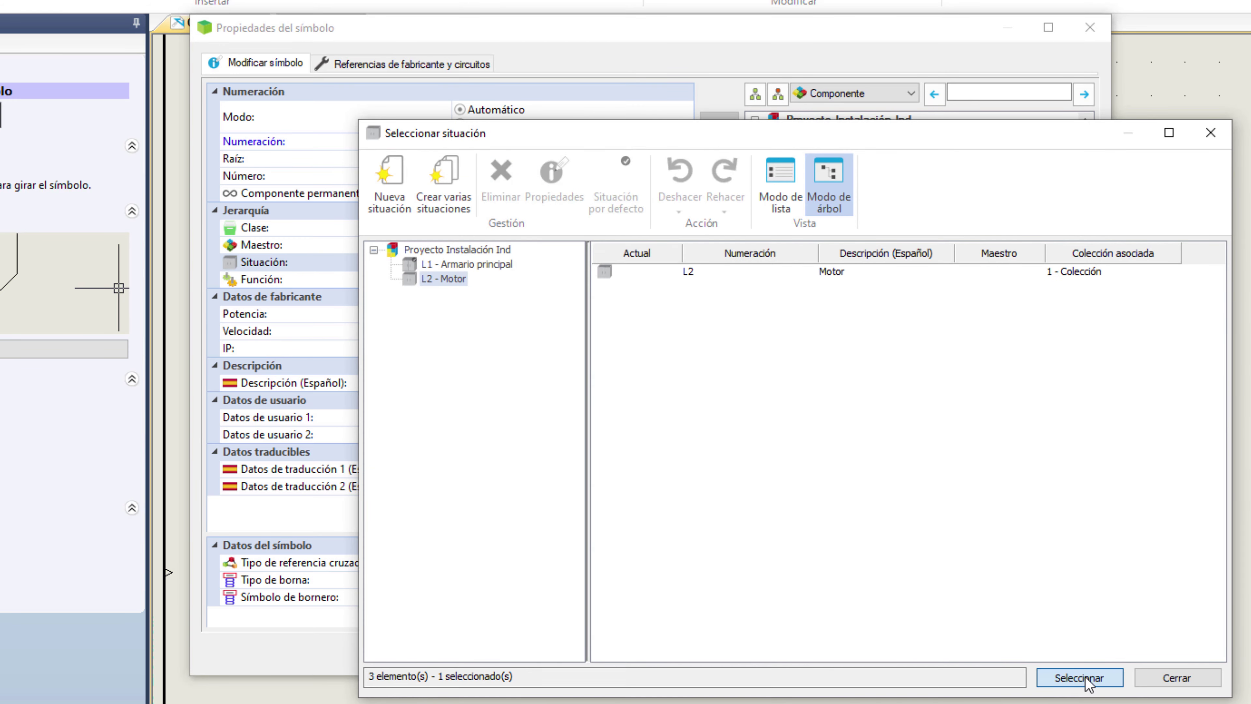
pyautogui.click(951, 654)
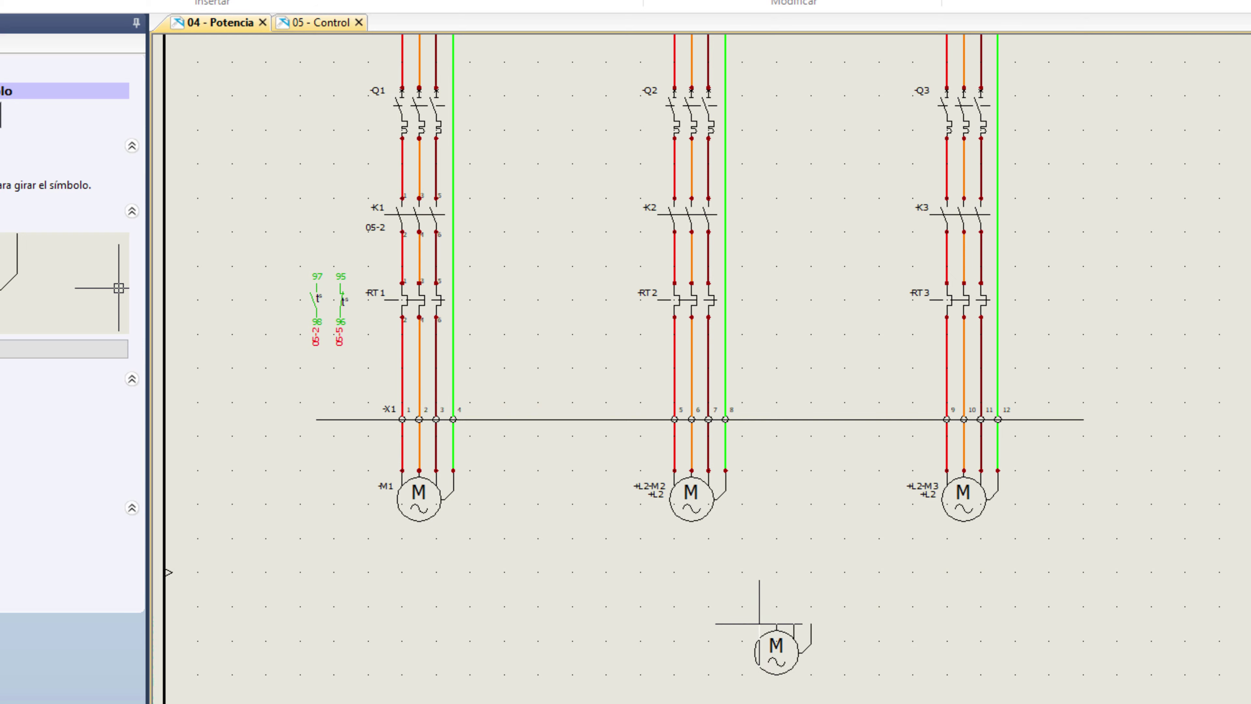
pyautogui.click(760, 596)
# Cancel the extra motor insertion and expand L2 - Motor to show M2 and M3.
pyautogui.click(1014, 665)
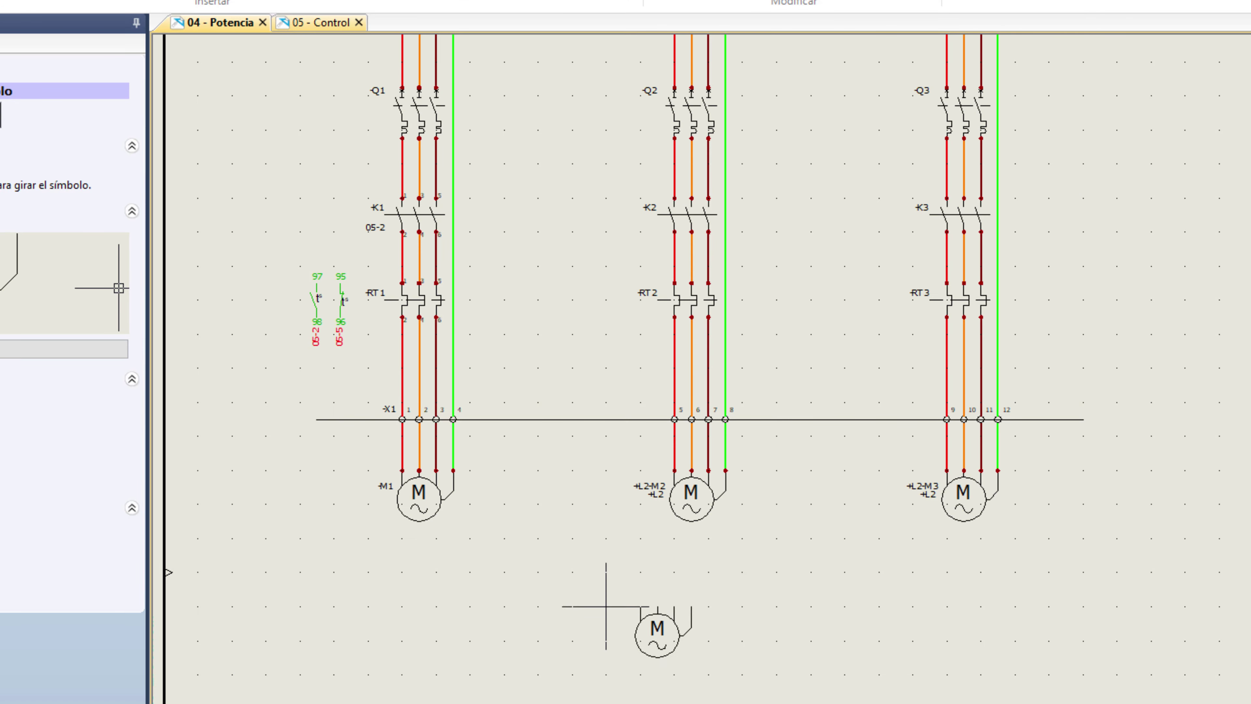
pyautogui.press('Escape')
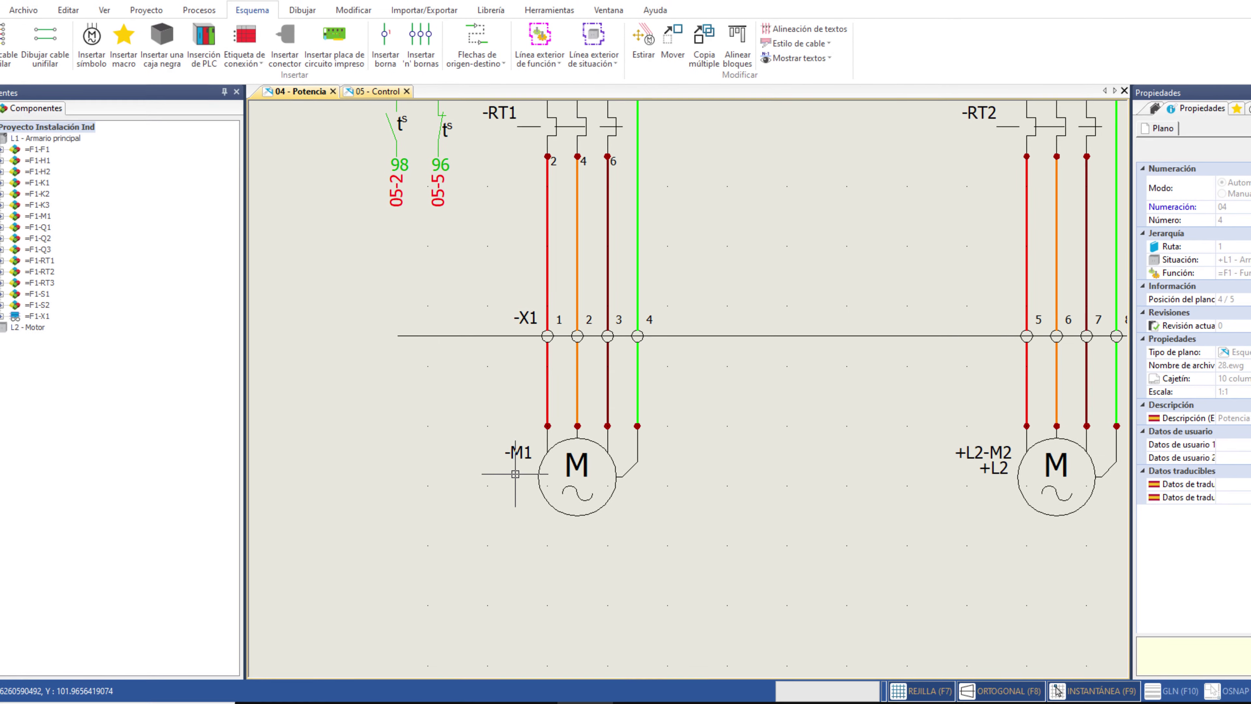
pyautogui.click(22, 327)
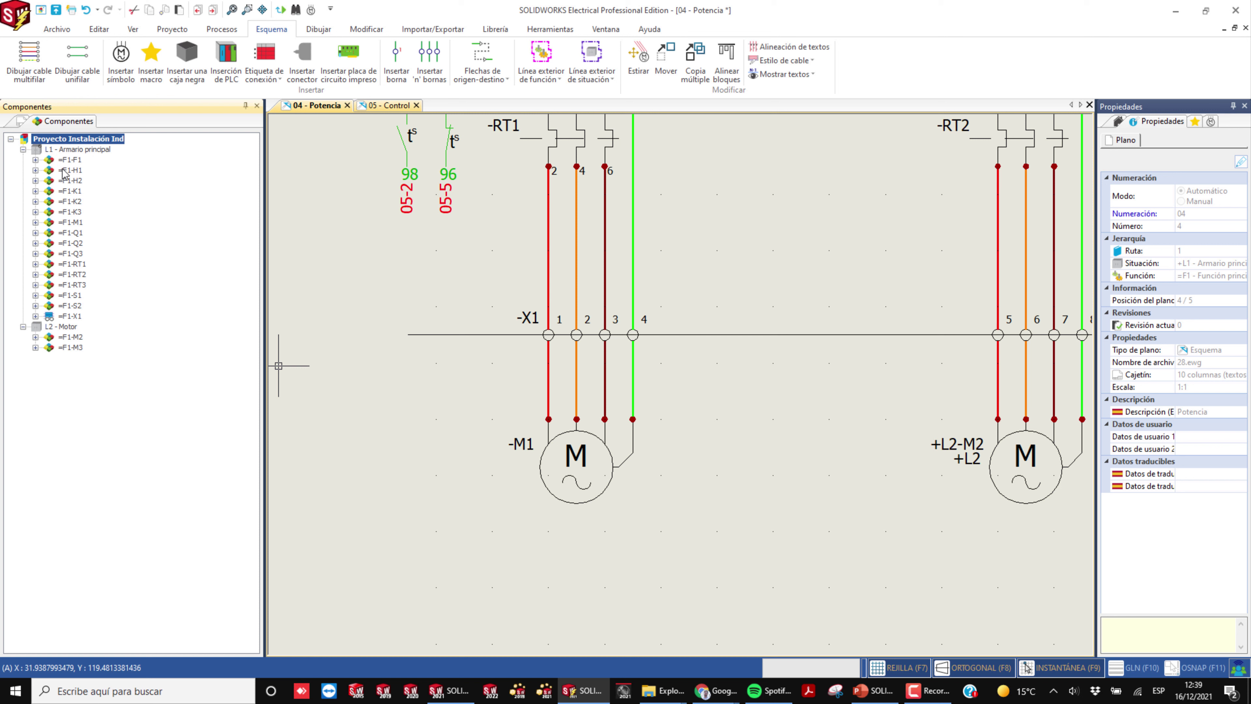
# Move motor M1 from L1 - Armario principal into L2 - Motor in the component tree.
pyautogui.click(72, 223)
pyautogui.moveTo(49, 224); pyautogui.dragTo(52, 329)
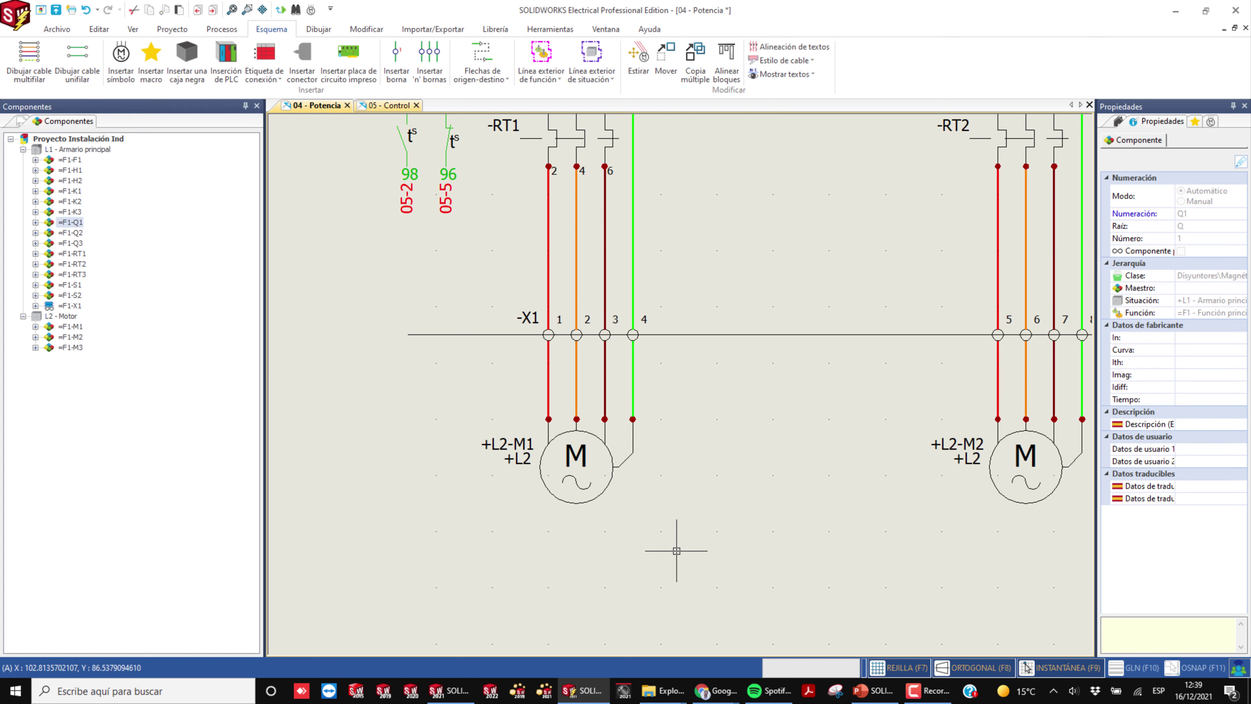
pyautogui.click(697, 539)
pyautogui.scroll(-2, 709, 526)
pyautogui.moveTo(711, 514)
pyautogui.mouseDown(button='middle')
pyautogui.moveTo(606, 439)
pyautogui.moveTo(508, 418)
pyautogui.mouseUp(button='middle')
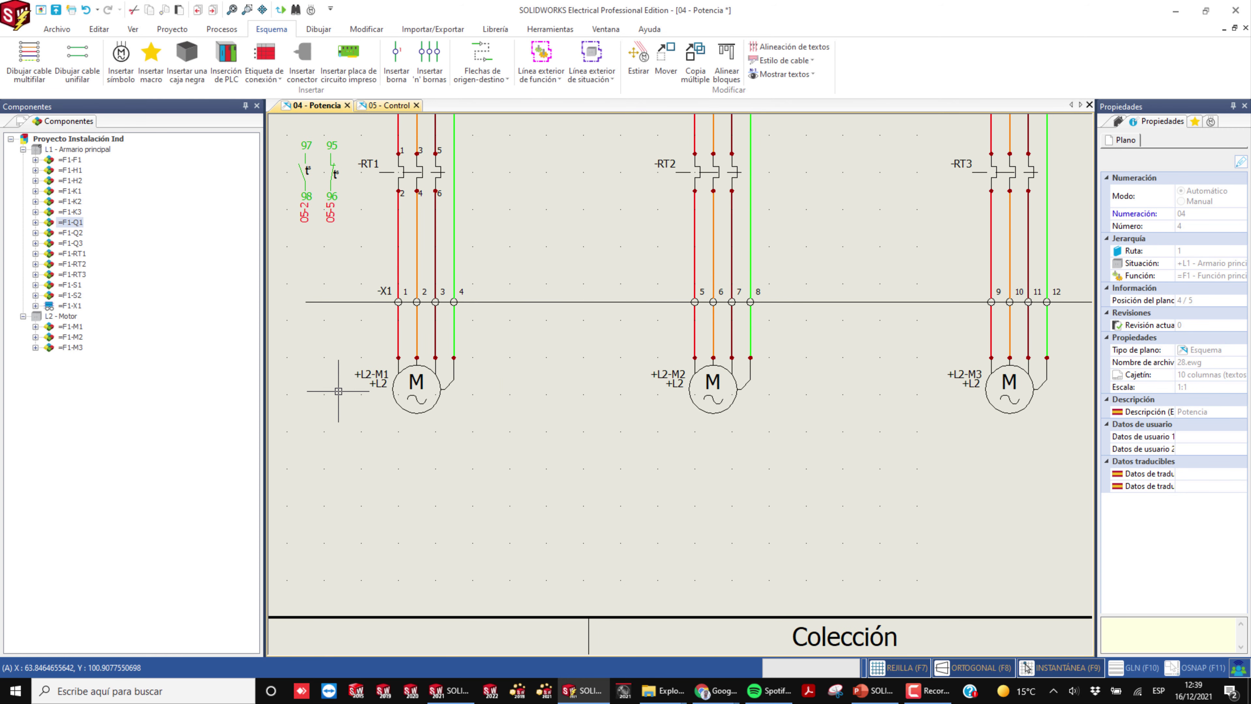
pyautogui.scroll(1, 337, 390)
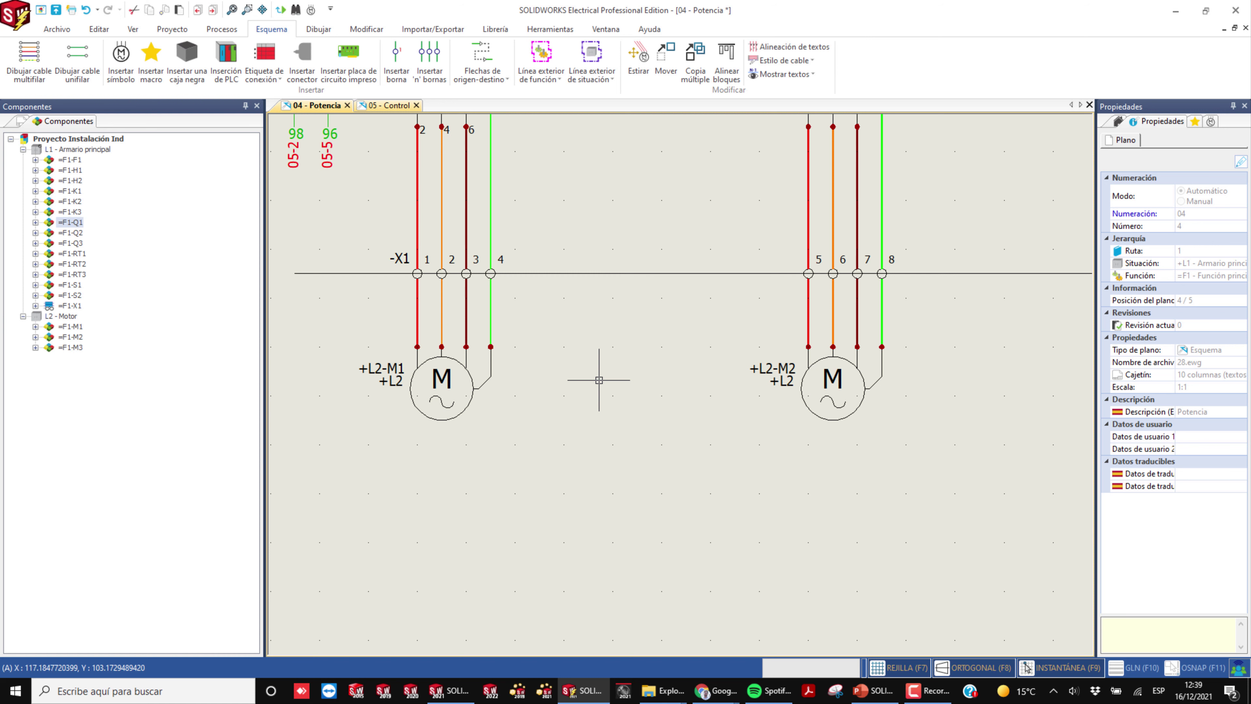
pyautogui.scroll(-2, 595, 380)
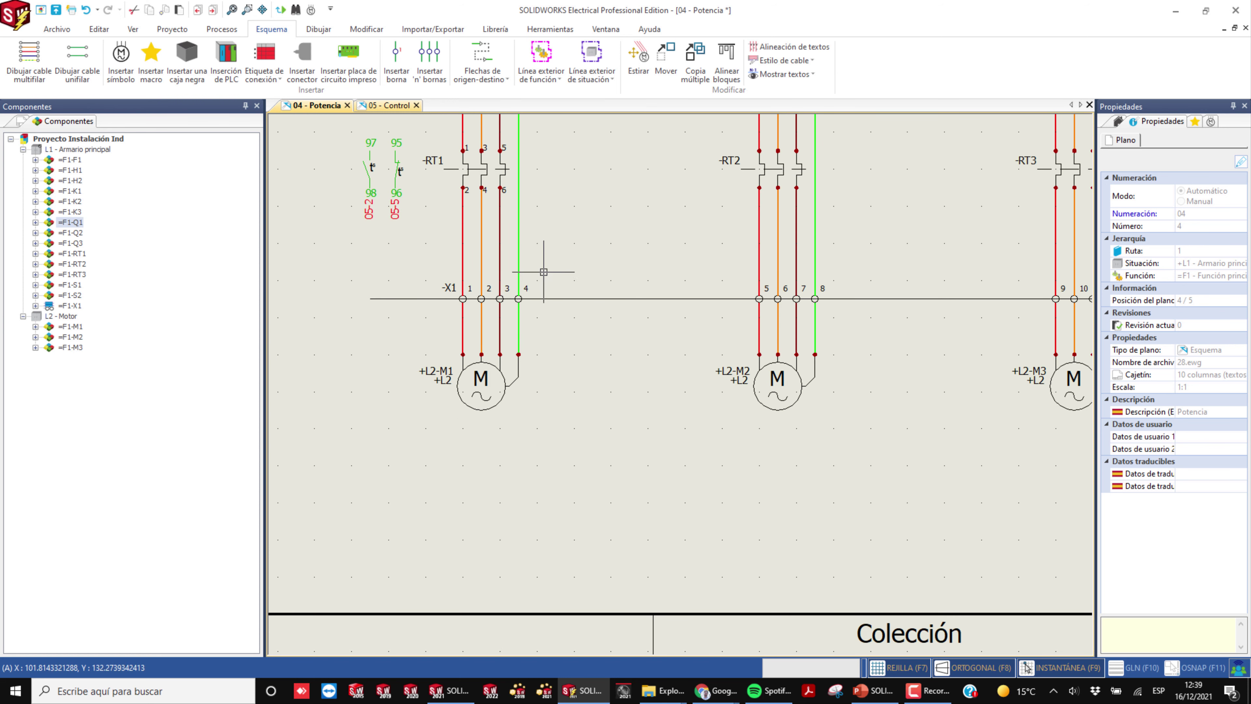
# Switch to the 05 - Control sheet.
pyautogui.click(399, 105)
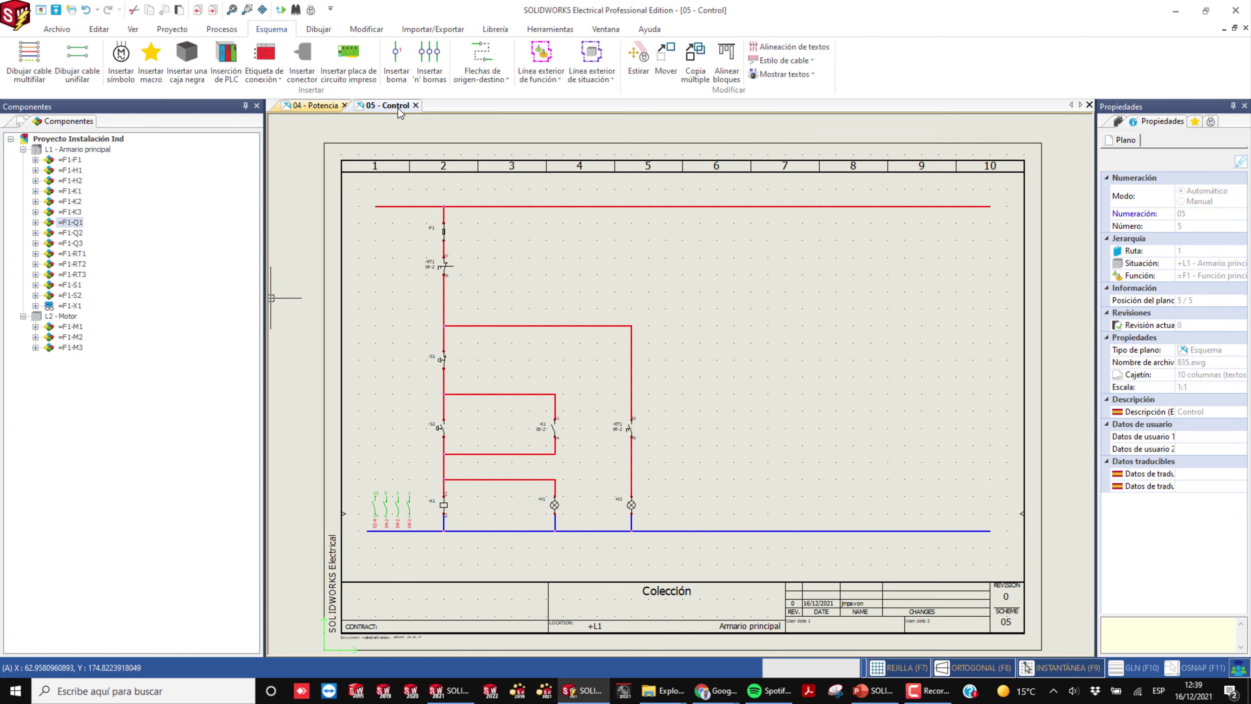
pyautogui.scroll(-1, 588, 431)
pyautogui.scroll(1, 642, 502)
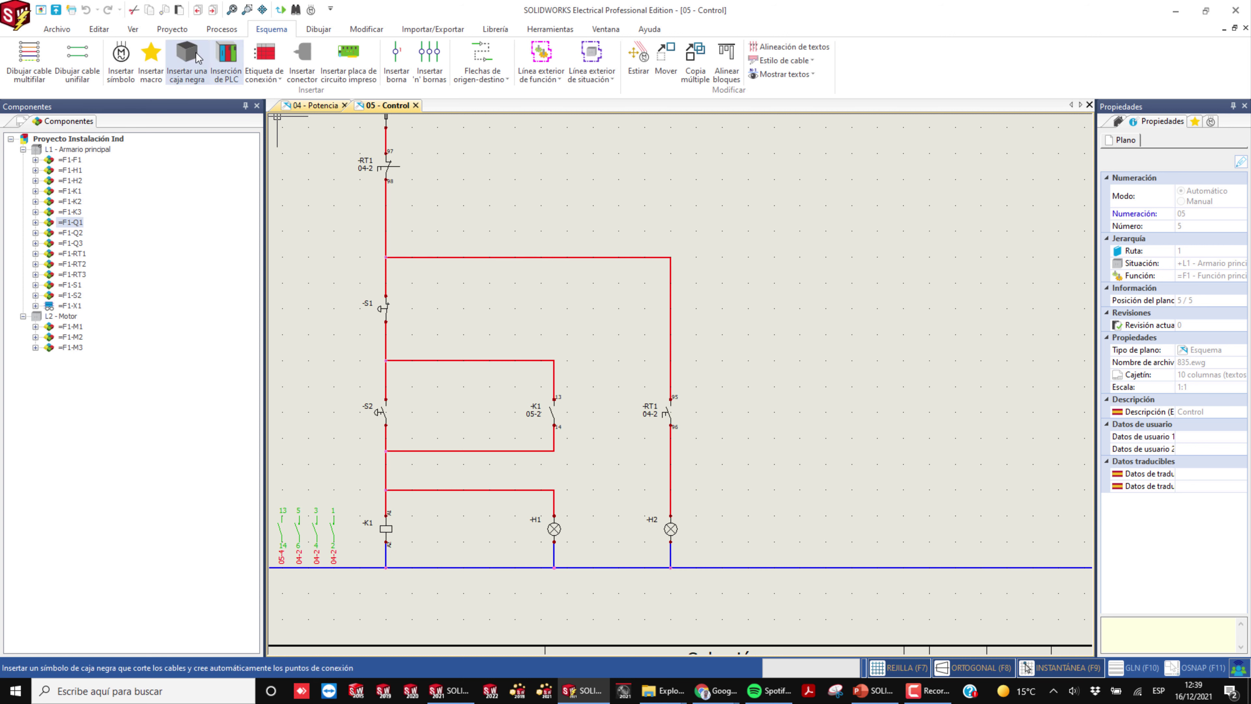
# Create two sub-situations, L1 and L2, inside L1 - Armario principal.
pyautogui.click(183, 30)
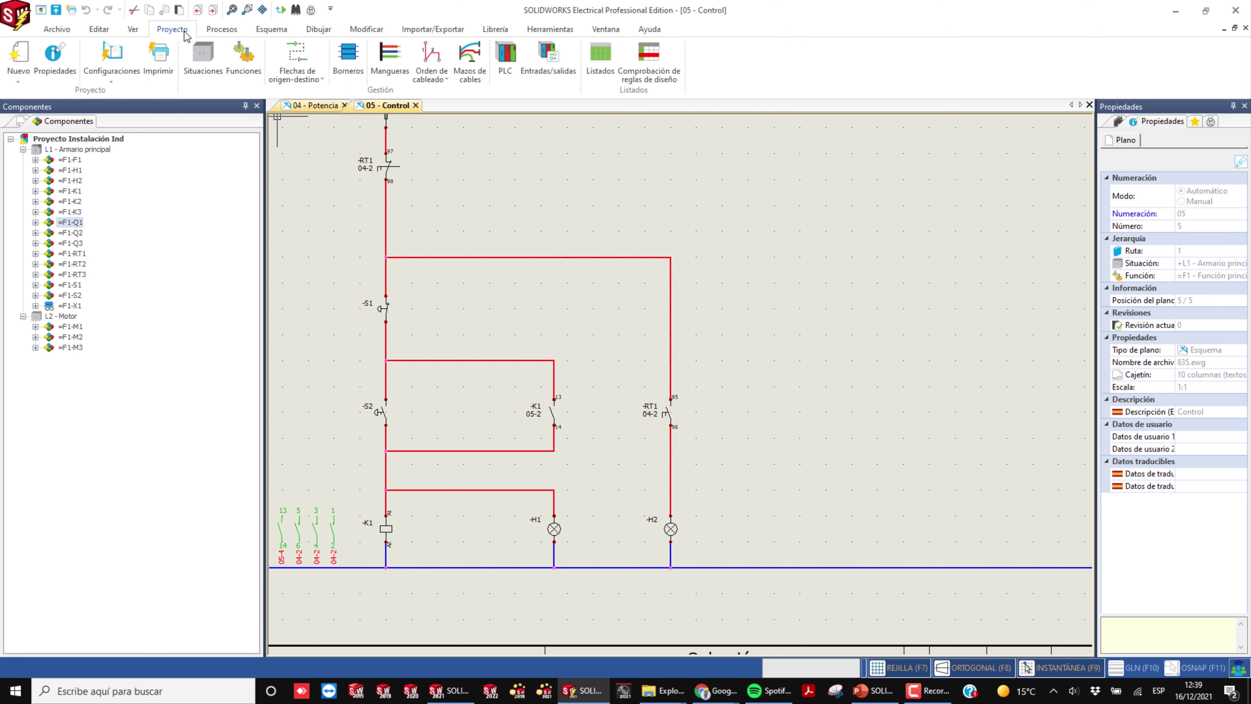
pyautogui.click(204, 73)
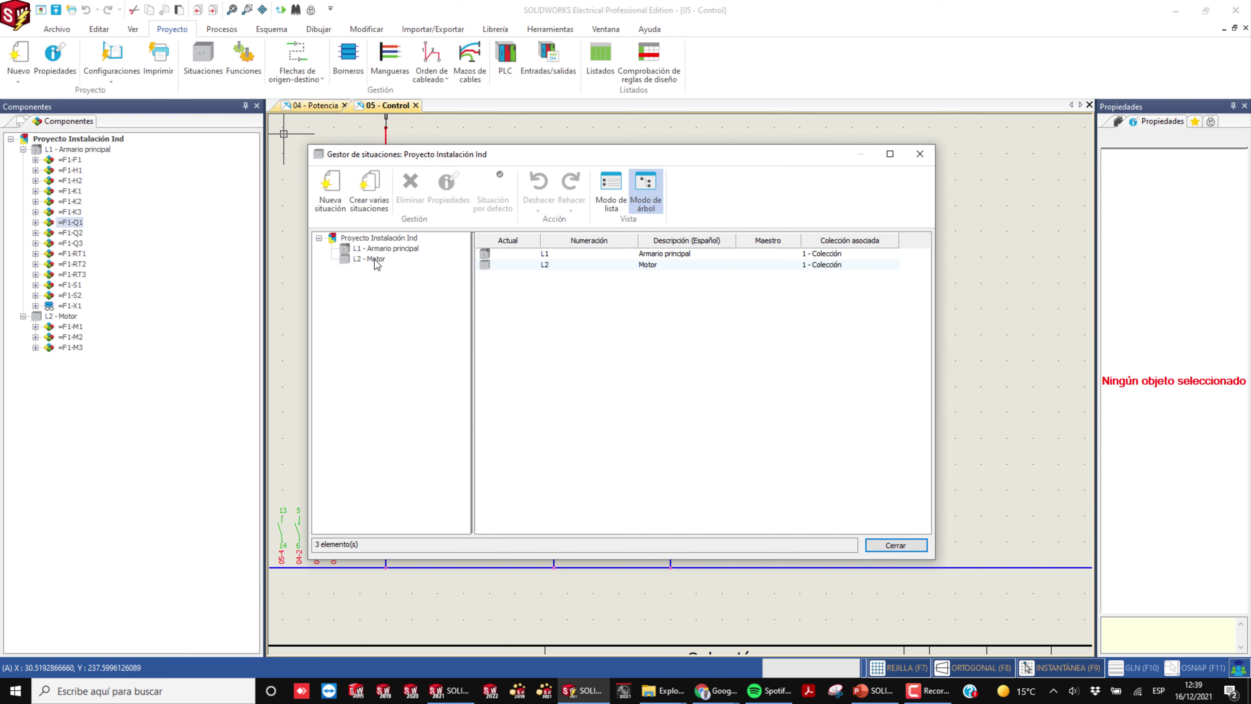
pyautogui.click(377, 249)
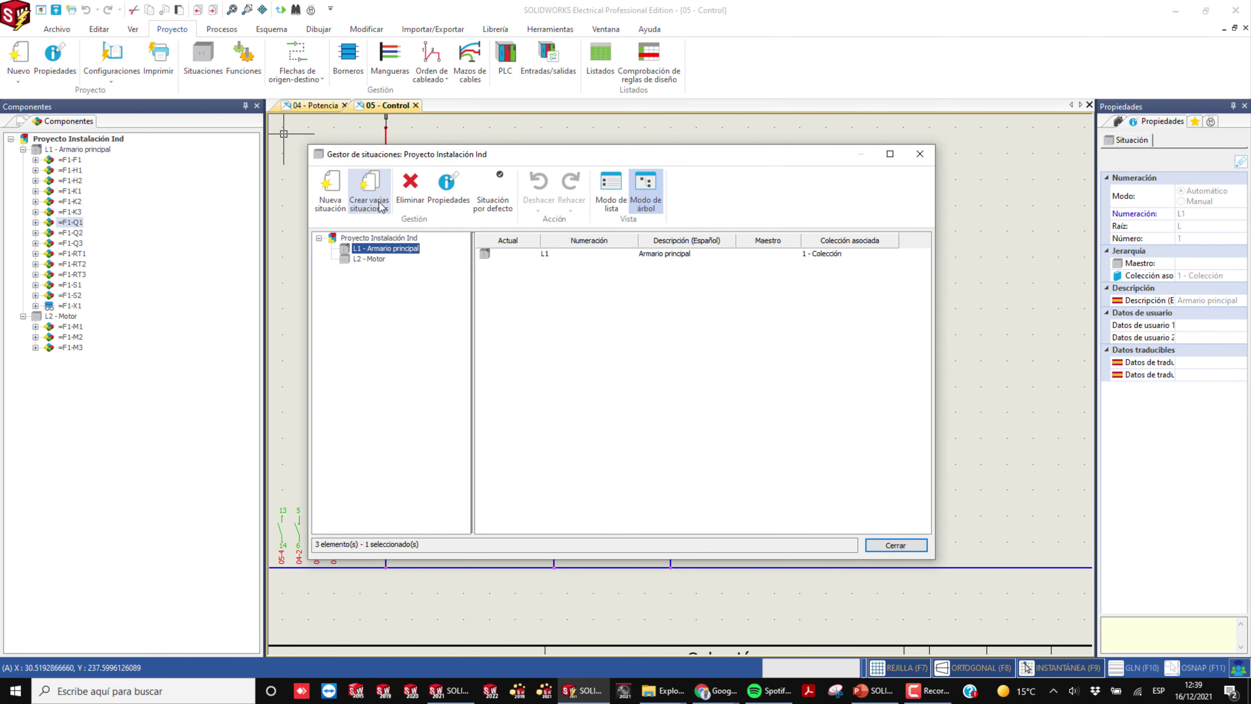
pyautogui.click(370, 190)
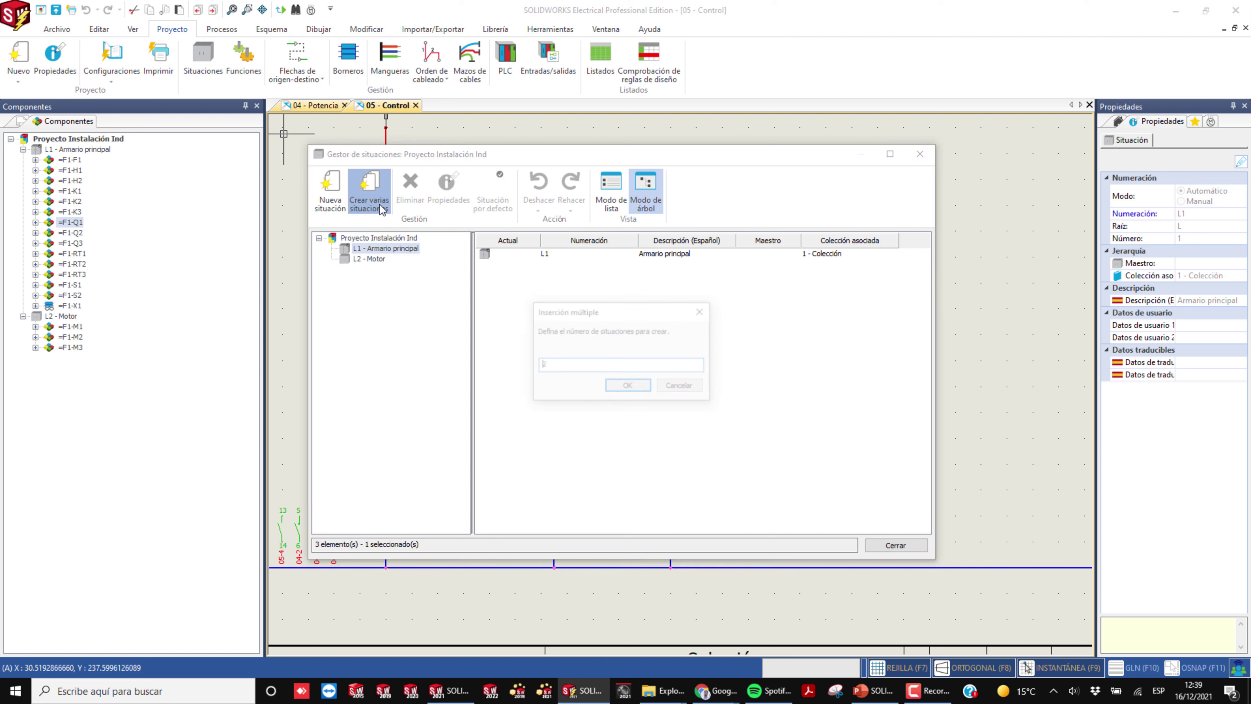
pyautogui.click(626, 386)
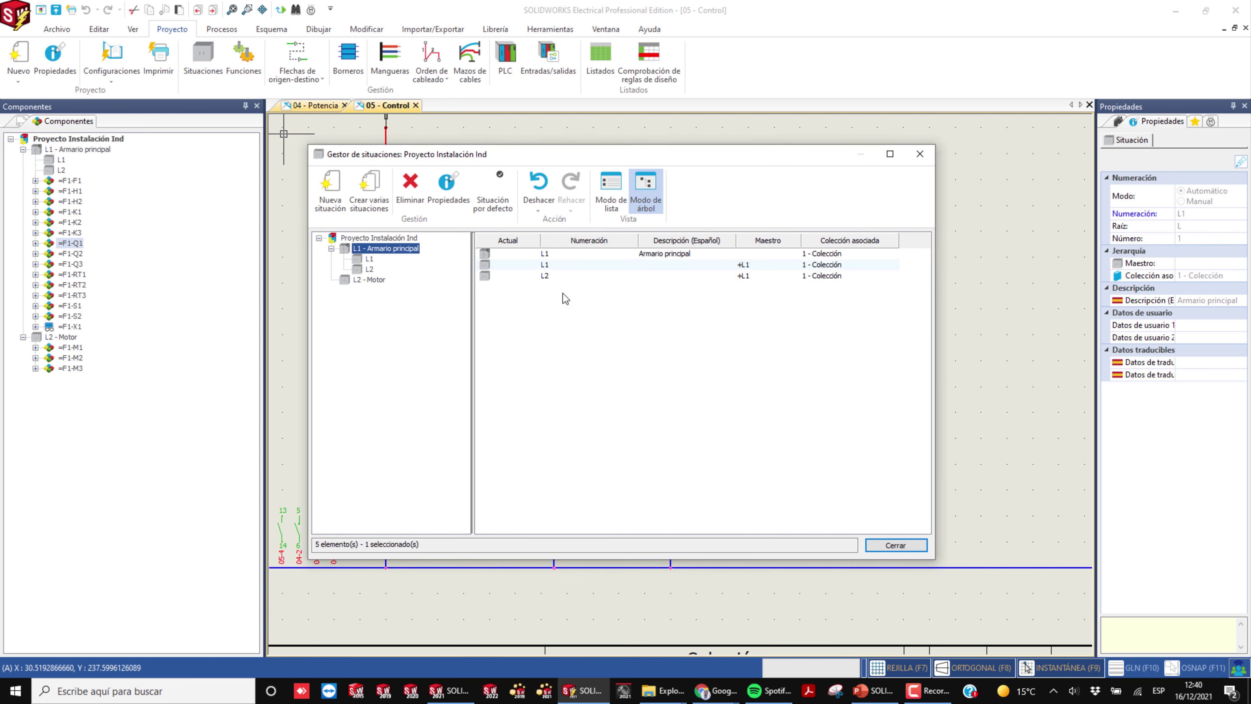
pyautogui.click(568, 266)
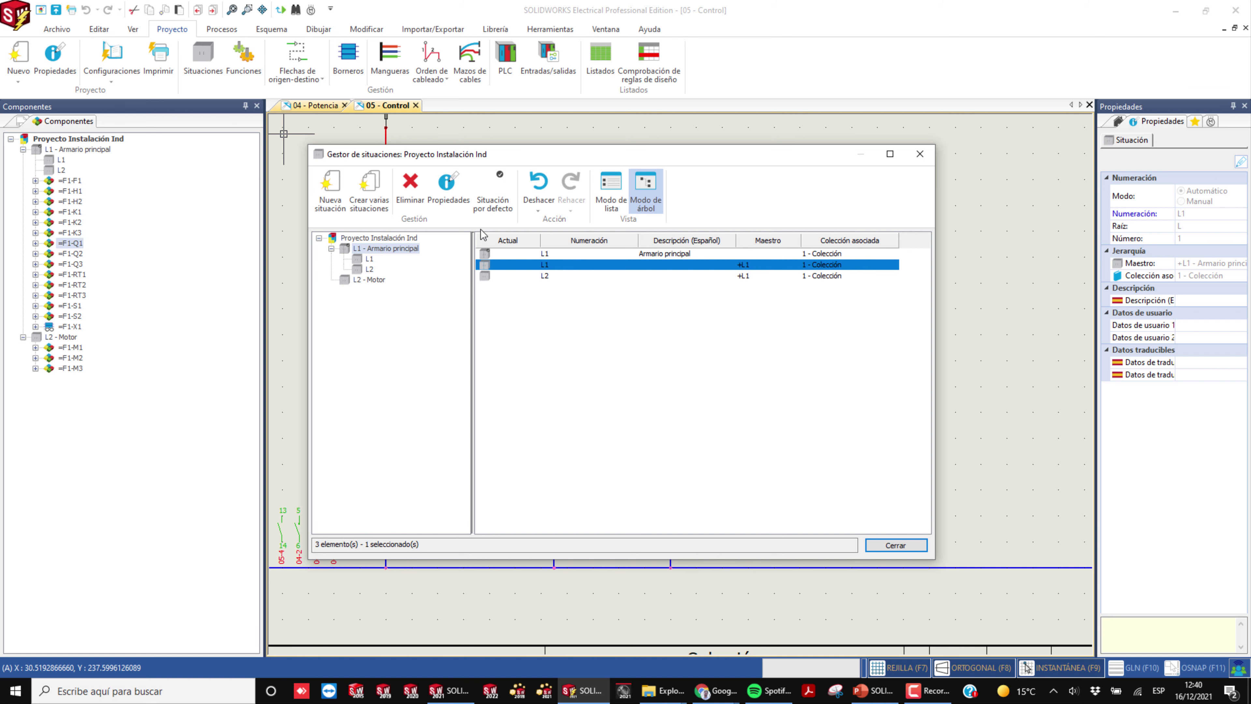
# Give the new L1 sub-situation the Spanish description Interior.
pyautogui.click(447, 190)
pyautogui.click(725, 336)
pyautogui.write('Interior')
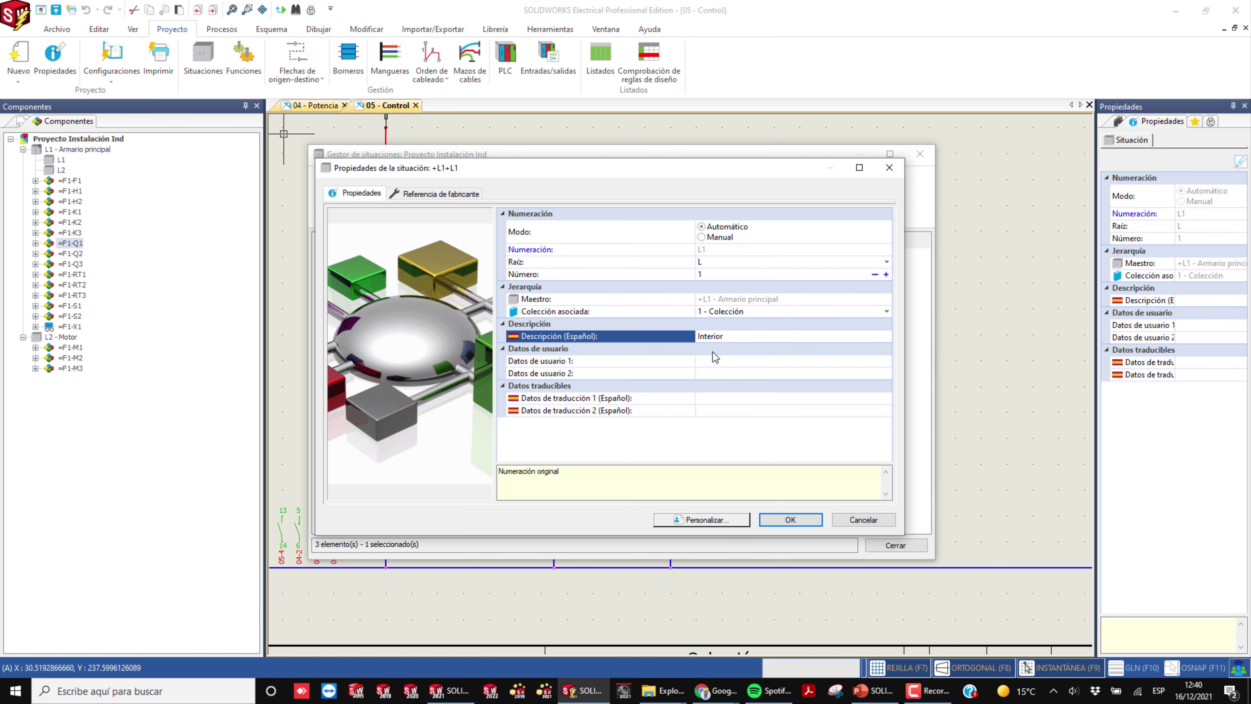
pyautogui.click(789, 519)
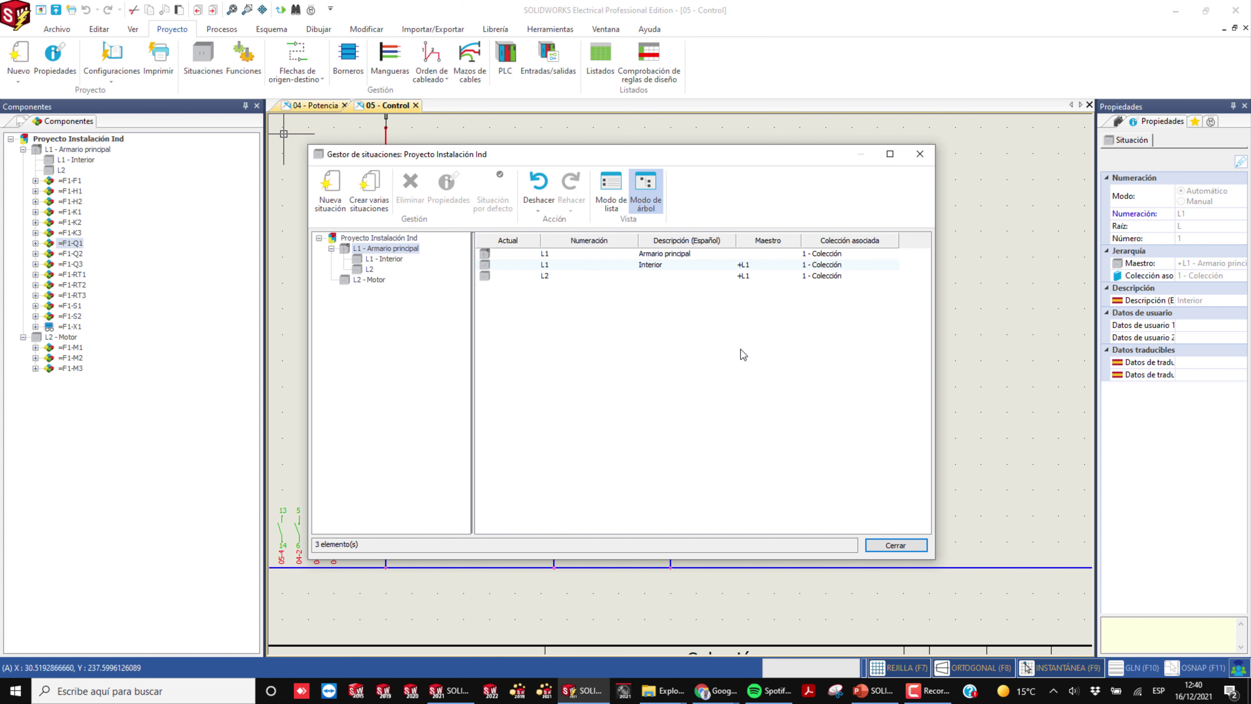
# Describe sub-situation L2 as Puerta and close the situation manager.
pyautogui.click(664, 277)
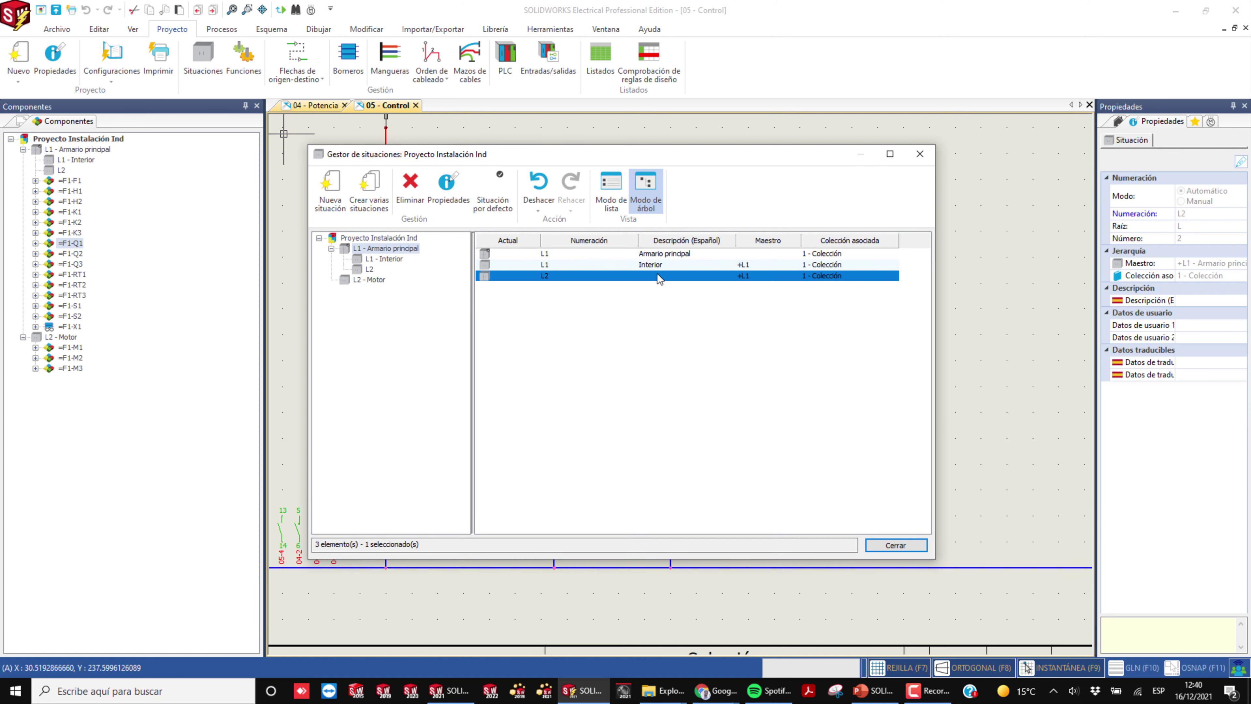
pyautogui.click(449, 189)
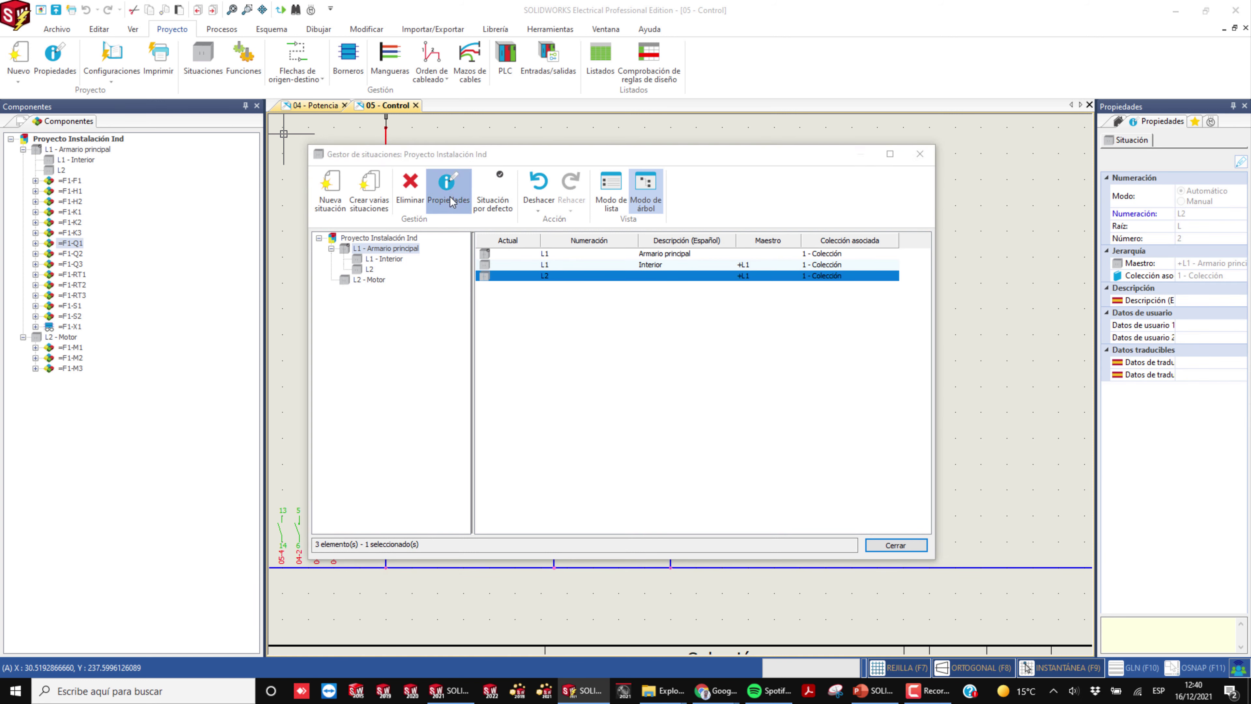
pyautogui.click(752, 340)
pyautogui.write('Puerta')
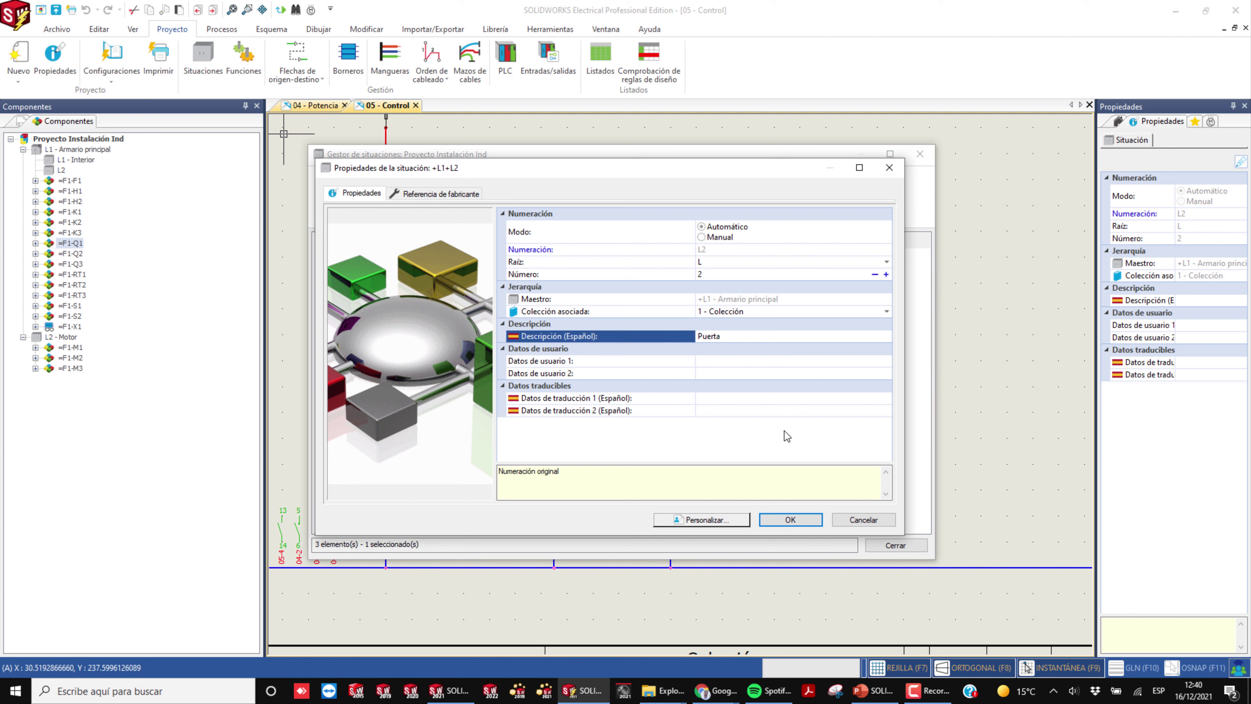
pyautogui.click(790, 520)
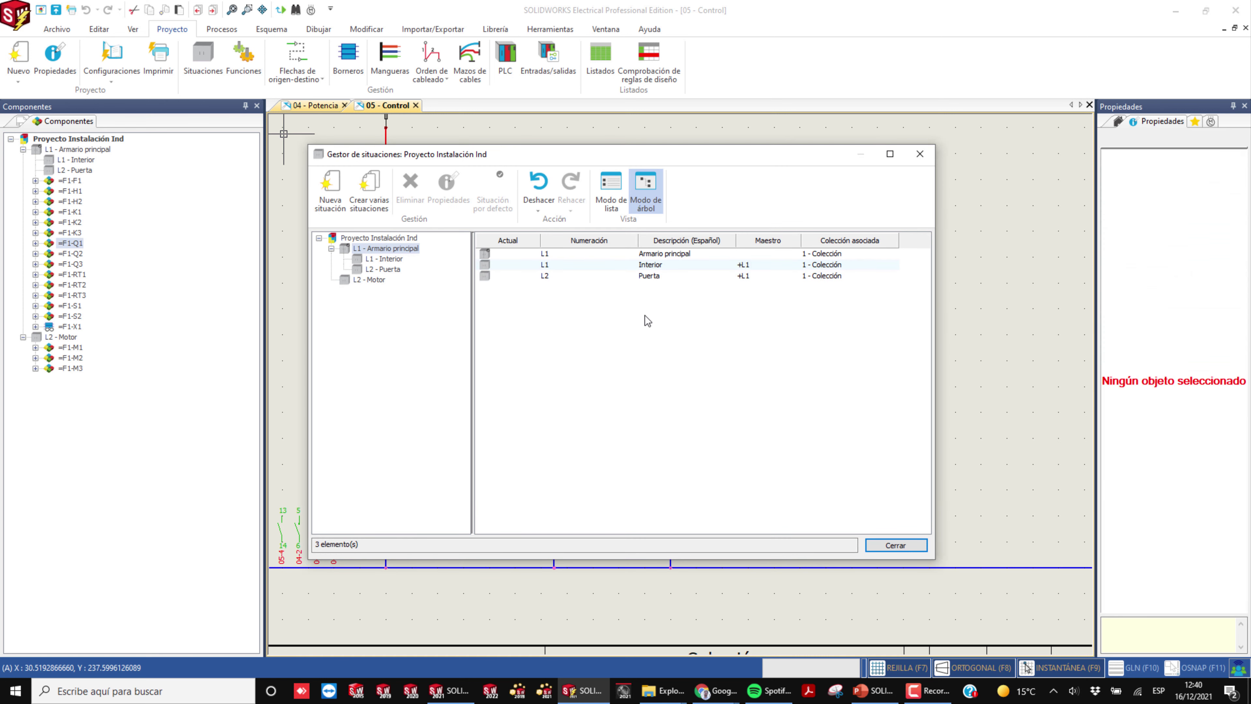
pyautogui.click(891, 545)
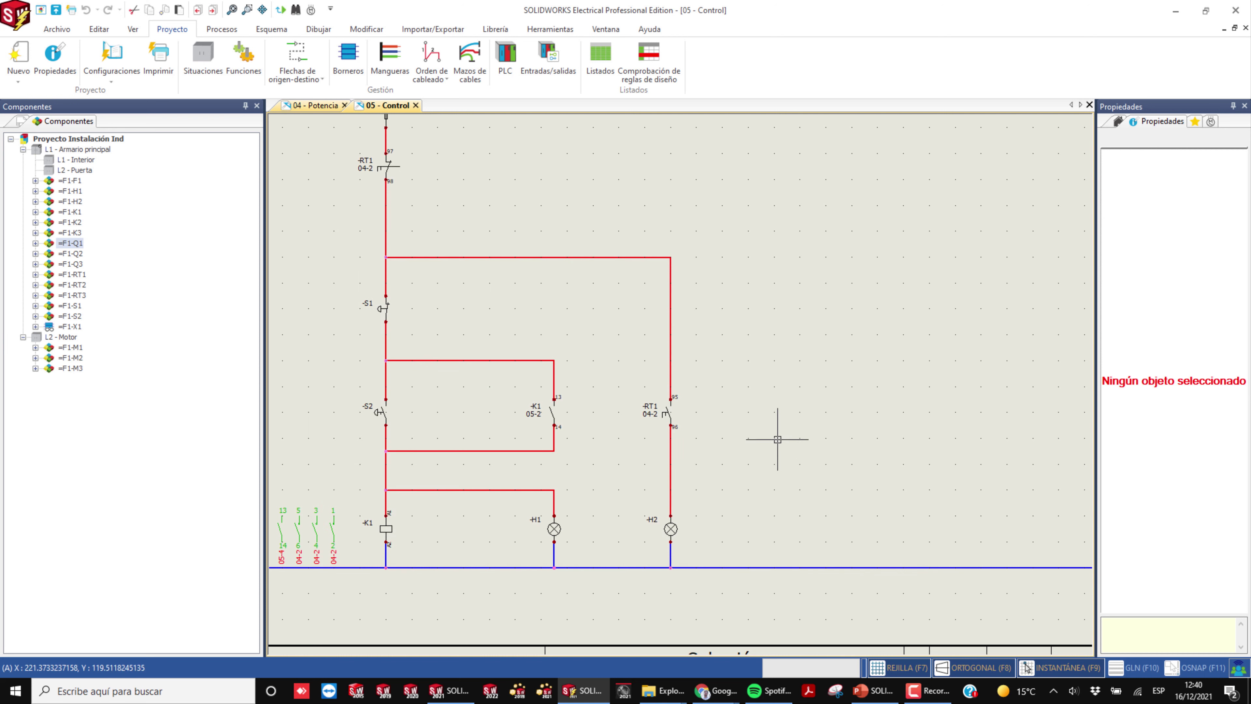
# Enclose lamps H1 and H2 in a situation outline assigned to L2 Puerta, moving the lamps into it.
pyautogui.moveTo(728, 430); pyautogui.dragTo(731, 392, button='middle')
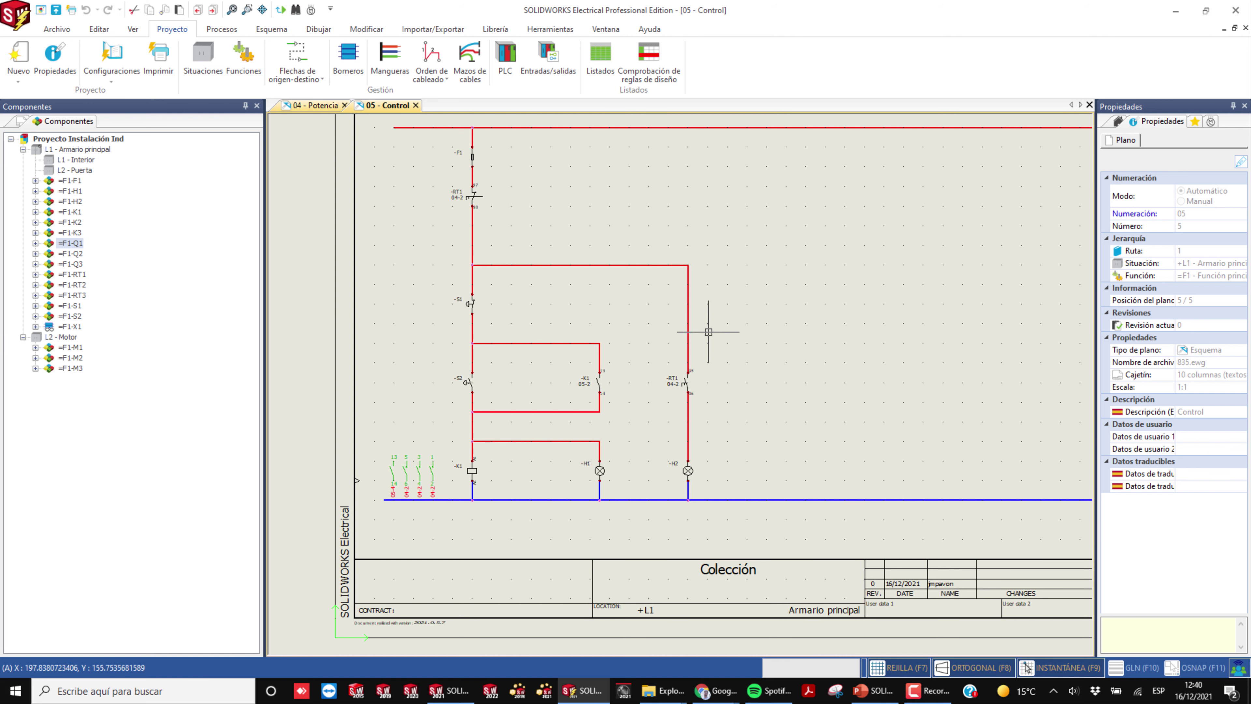
pyautogui.click(271, 30)
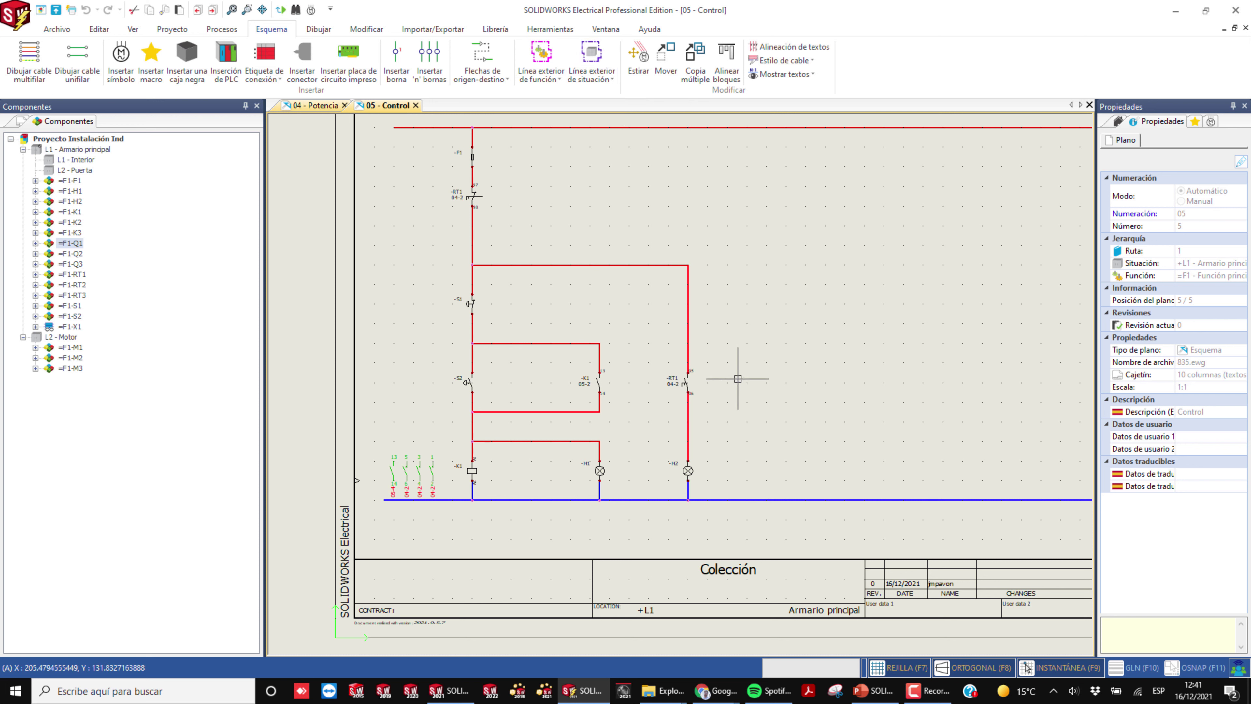
pyautogui.click(599, 58)
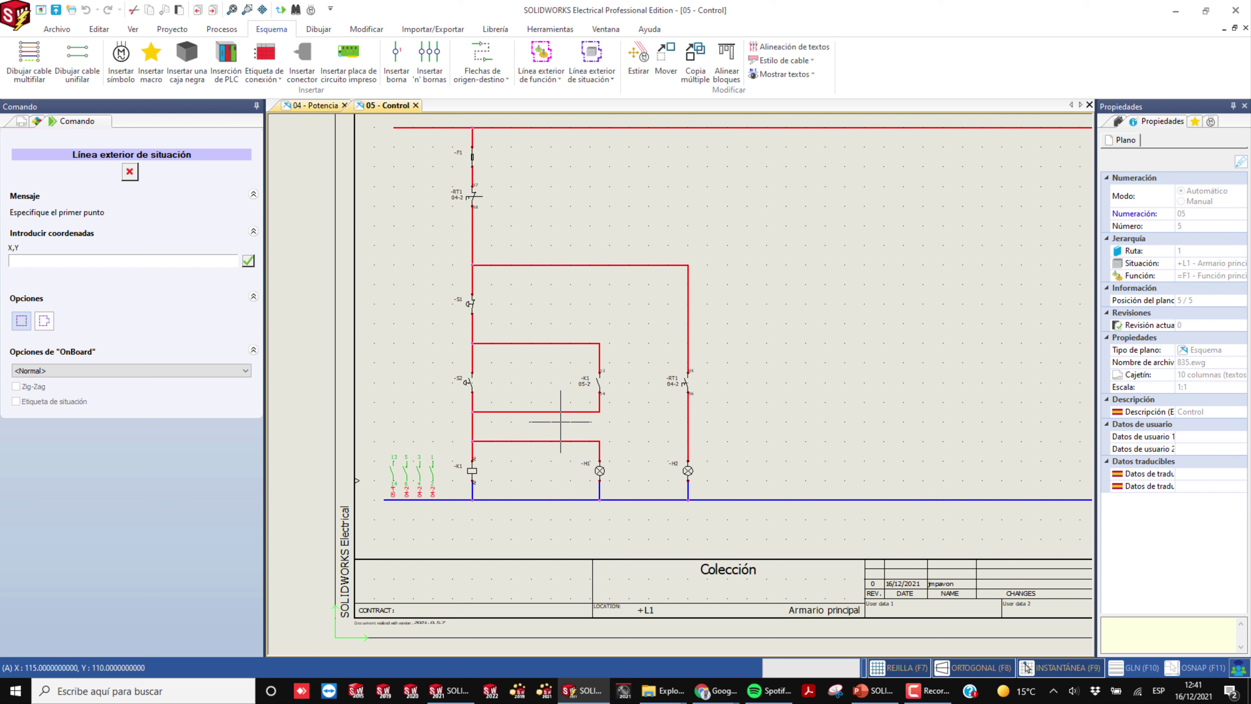
pyautogui.click(570, 451)
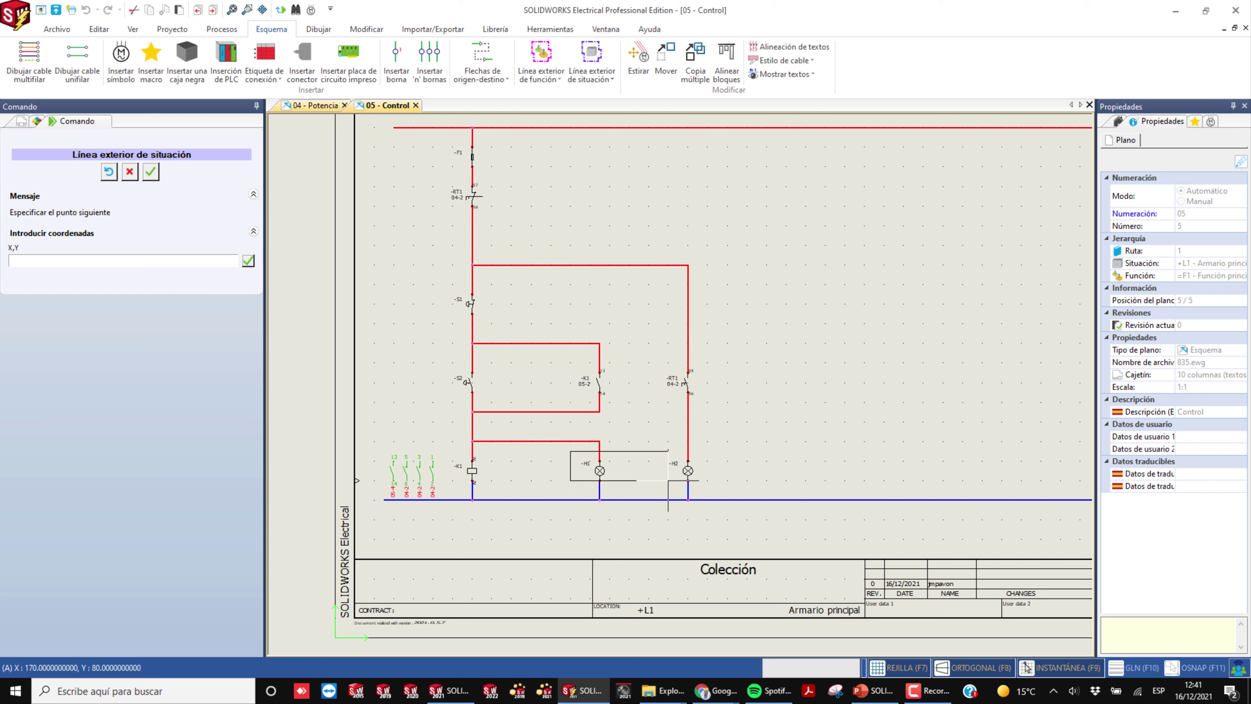
pyautogui.click(707, 490)
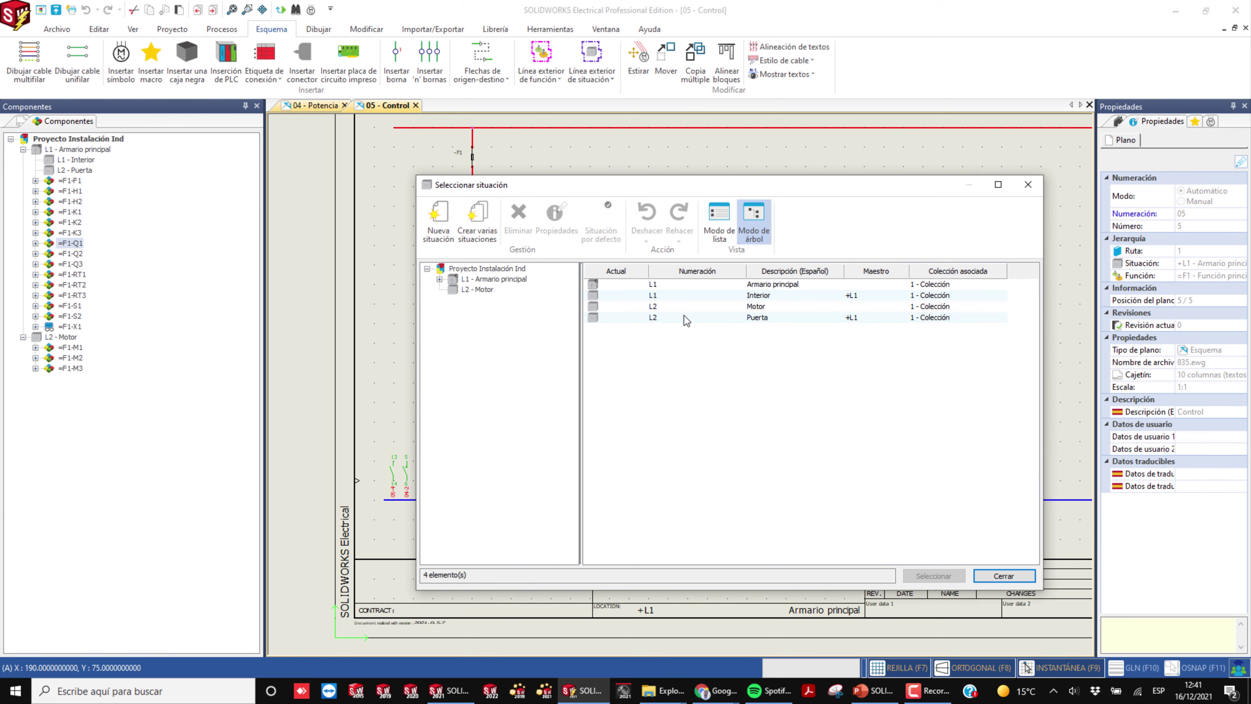
pyautogui.click(694, 320)
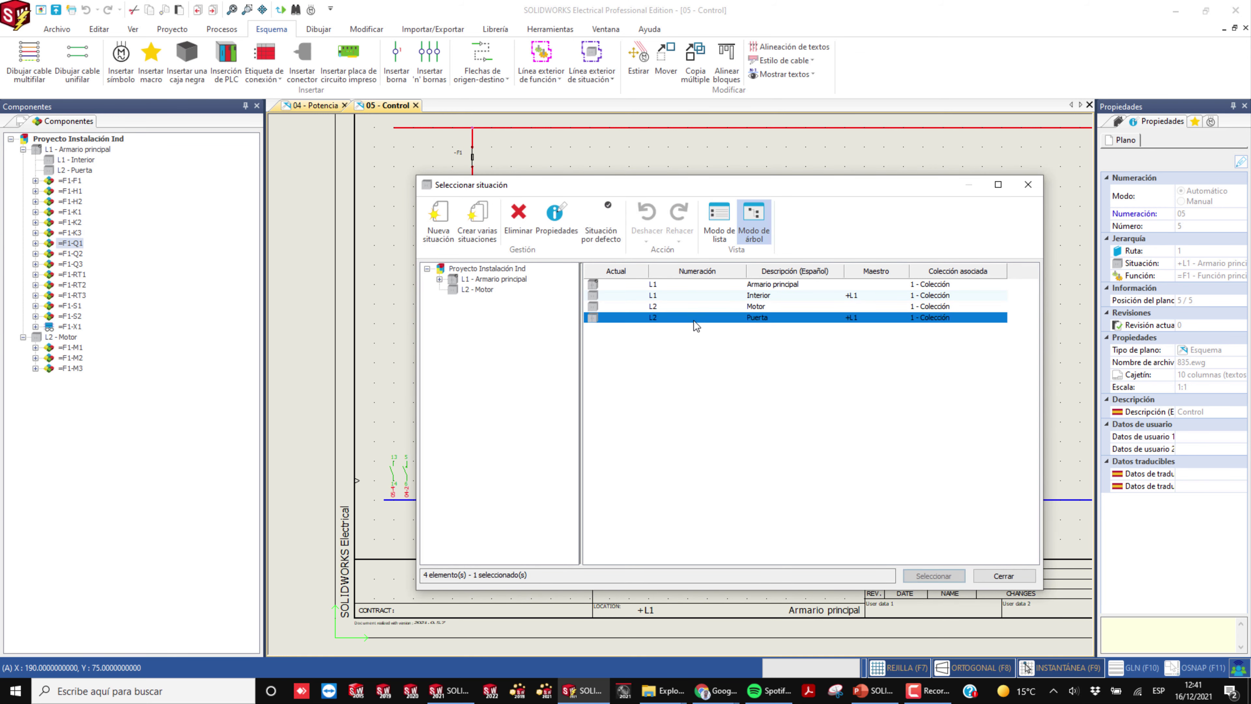
pyautogui.click(934, 575)
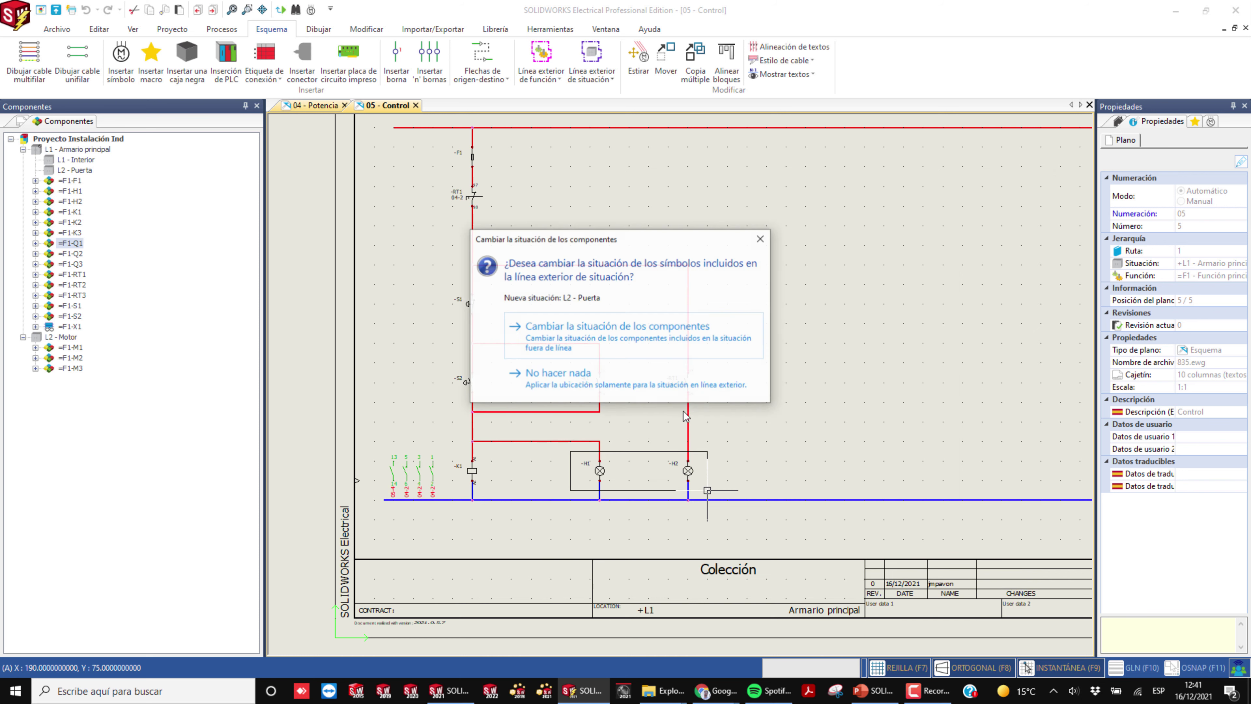
pyautogui.click(644, 344)
# Move the +L1+L2 - Puerta outline label to the right of the lamps.
pyautogui.scroll(1, 700, 468)
pyautogui.scroll(1, 701, 468)
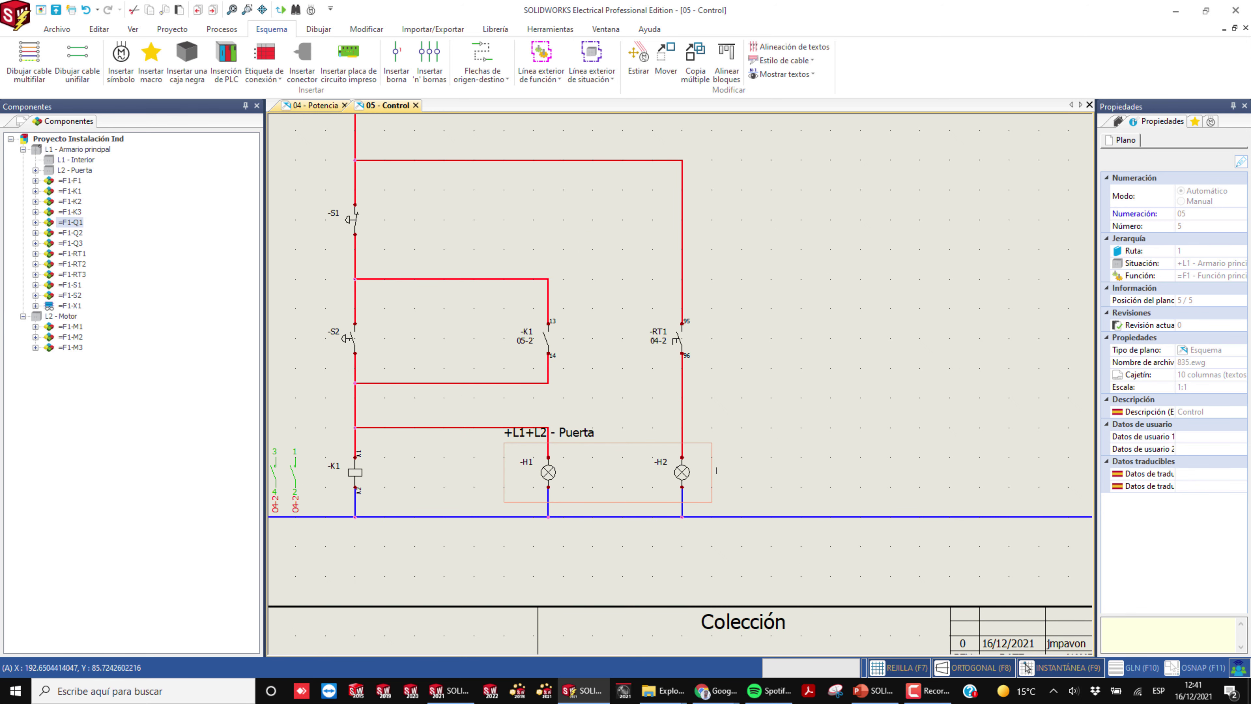
pyautogui.click(515, 436)
pyautogui.click(504, 436)
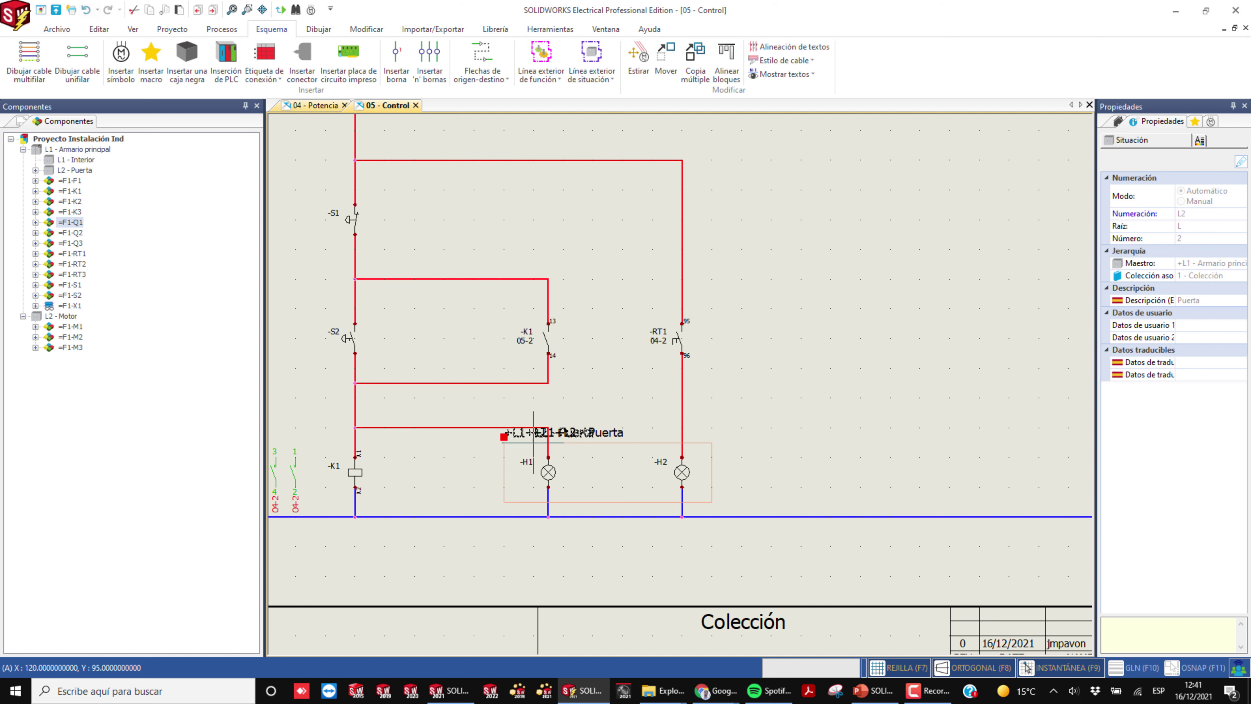
pyautogui.click(726, 442)
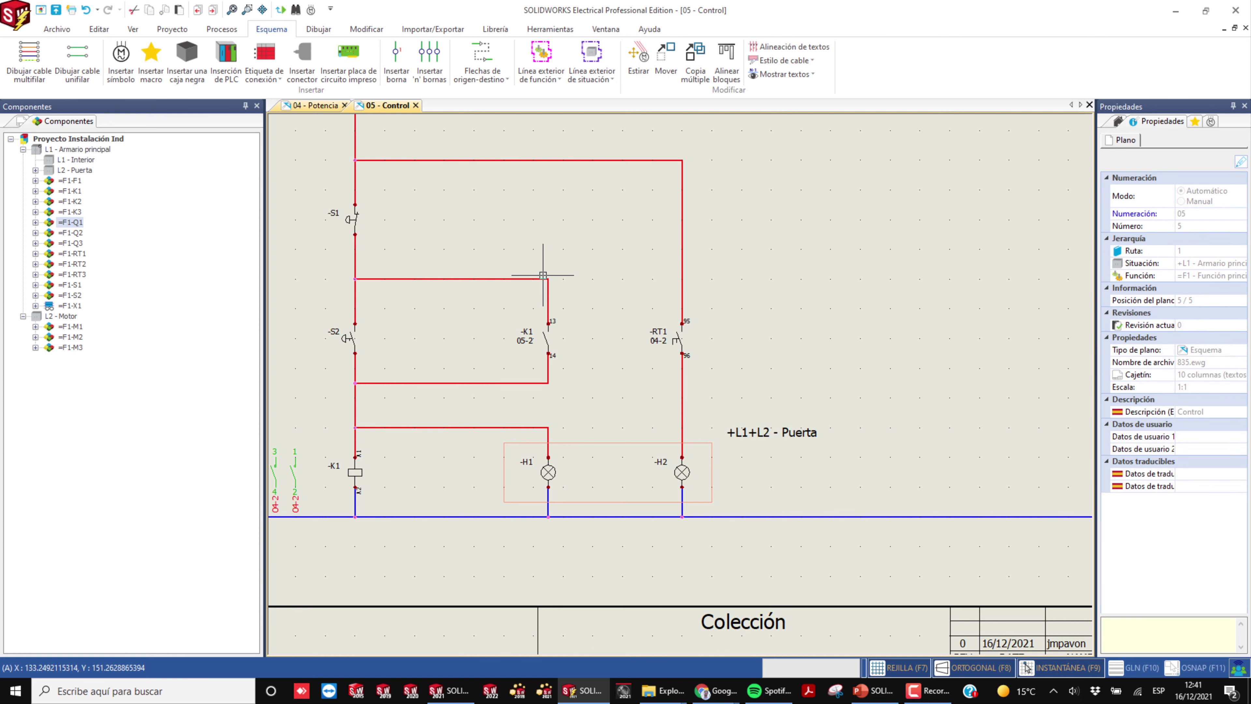
pyautogui.moveTo(547, 275); pyautogui.dragTo(681, 336, button='middle')
pyautogui.scroll(1, 530, 349)
pyautogui.moveTo(559, 349); pyautogui.dragTo(637, 349, button='middle')
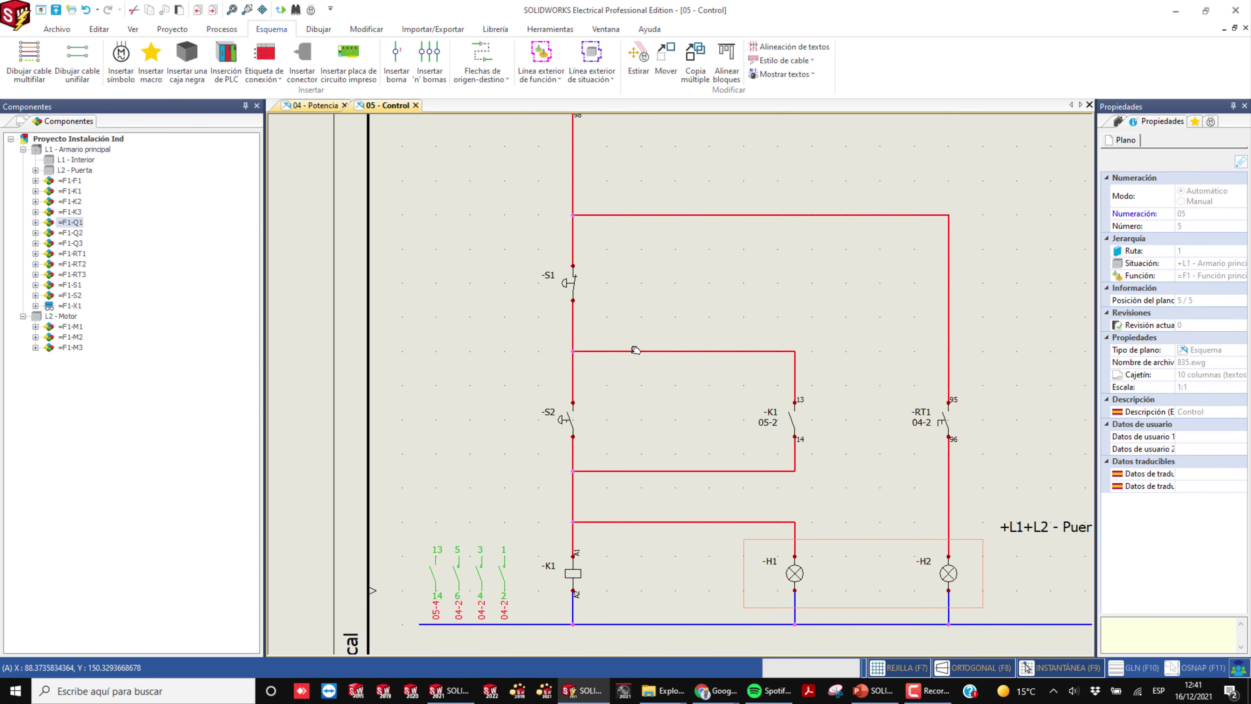
# Outline S1 and S2 as an L2 Puerta situation, moving them in and labelling it +L1+L2 - Puerta.
pyautogui.click(600, 60)
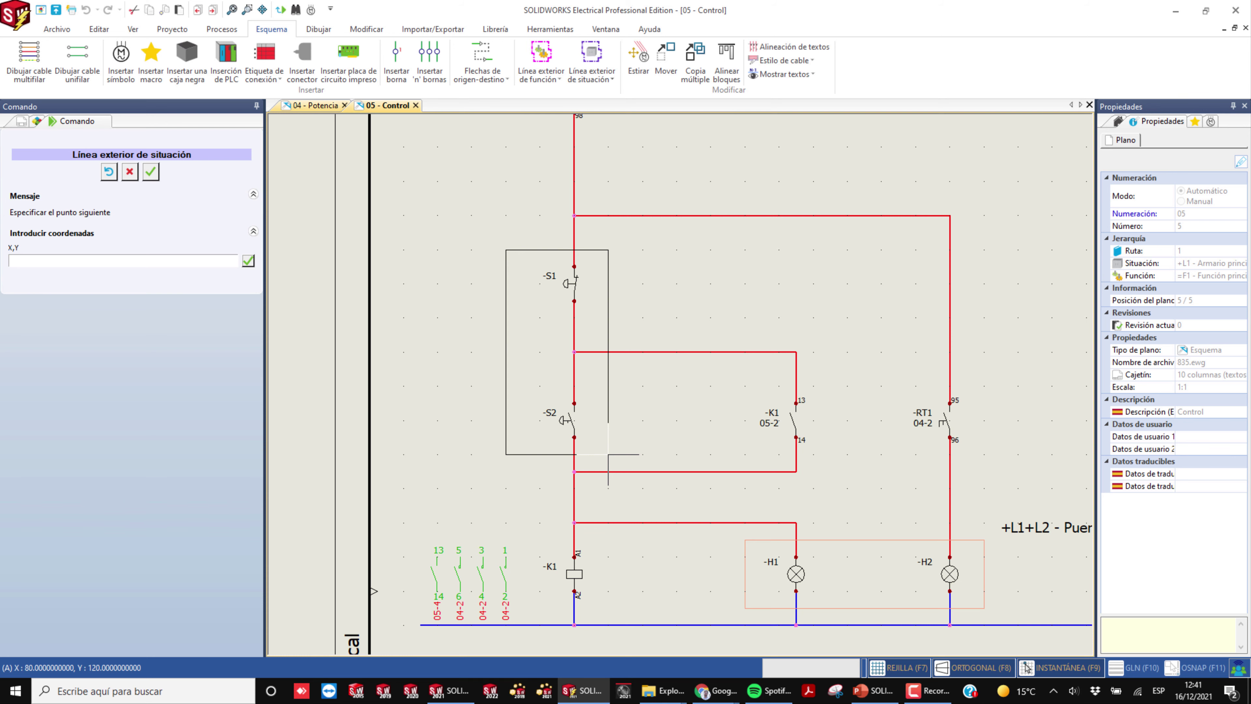
pyautogui.click(608, 454)
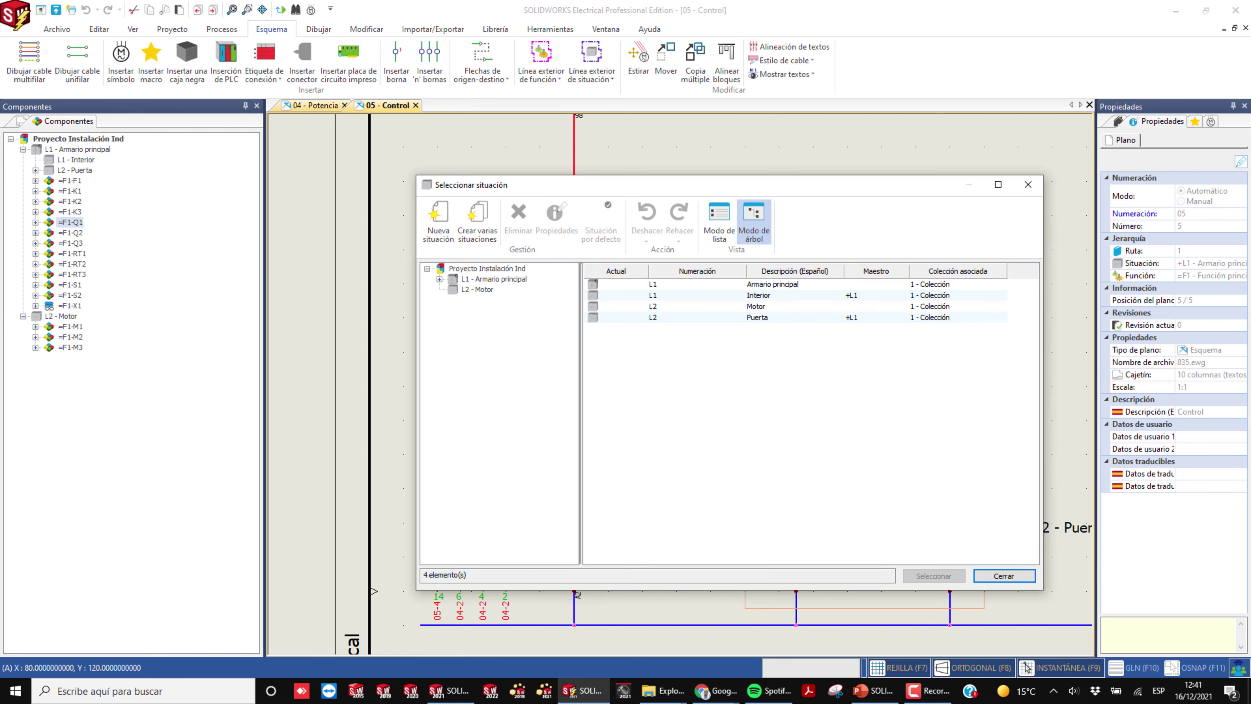
pyautogui.click(651, 319)
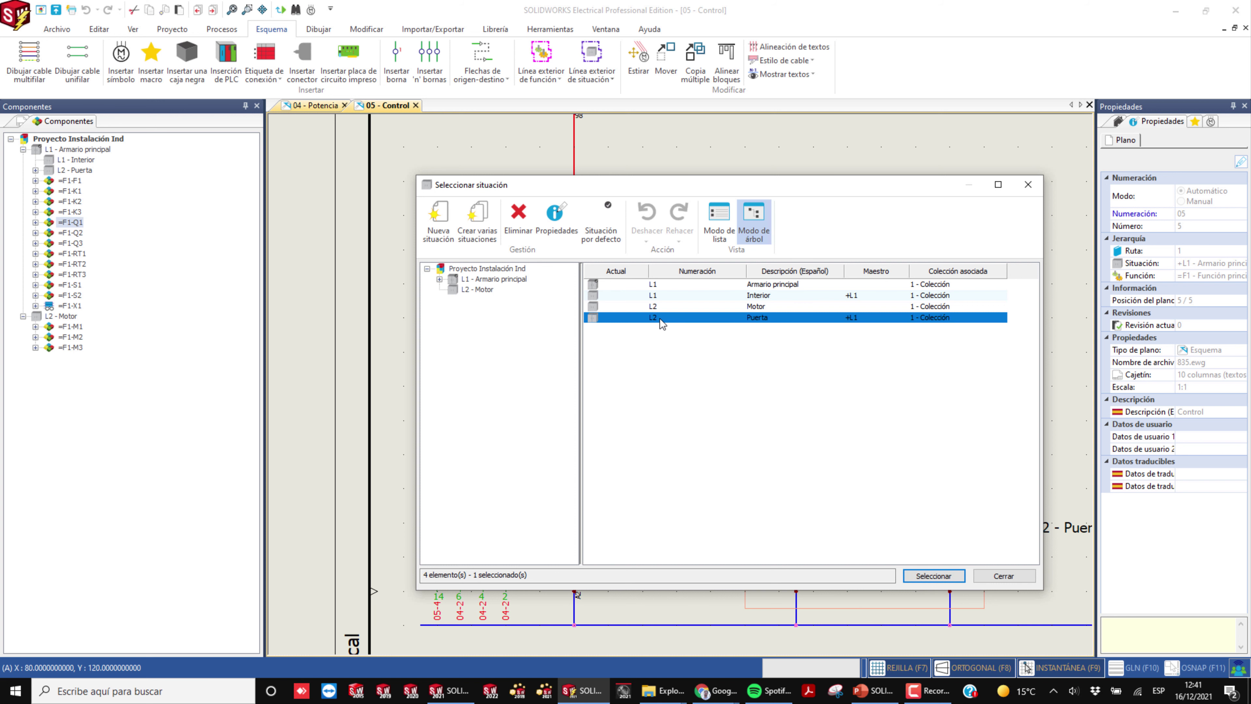
pyautogui.click(928, 577)
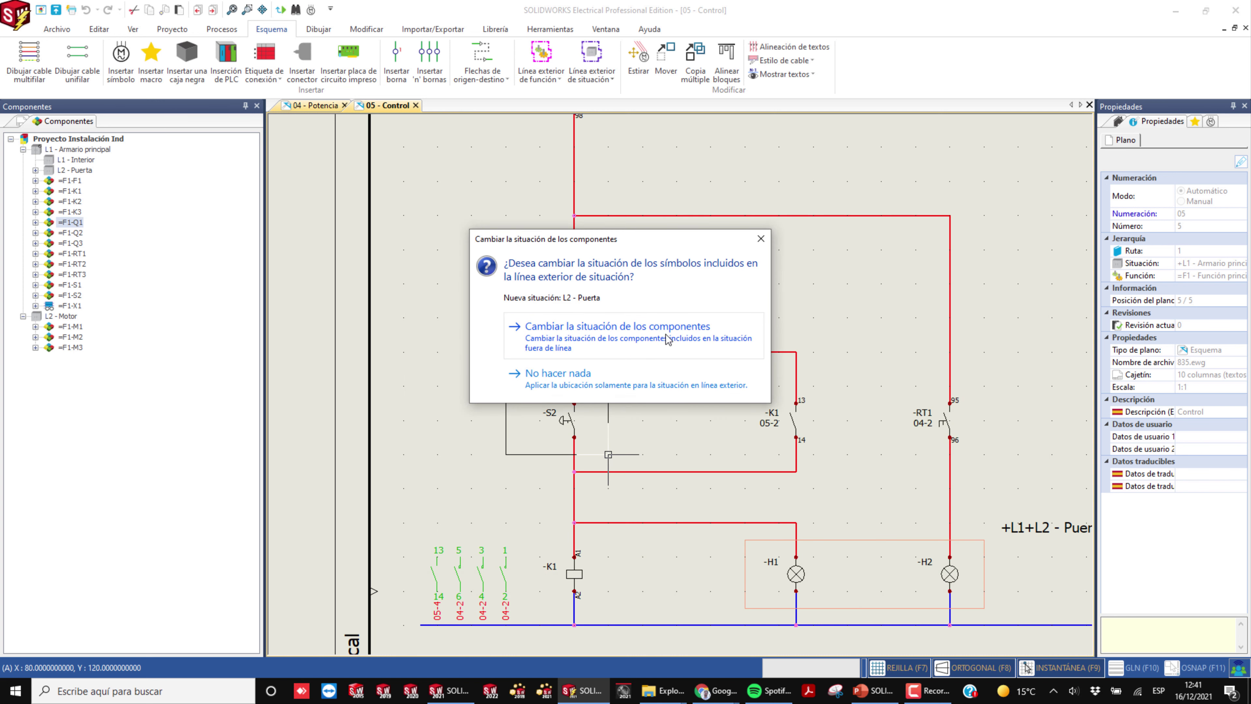
pyautogui.click(607, 341)
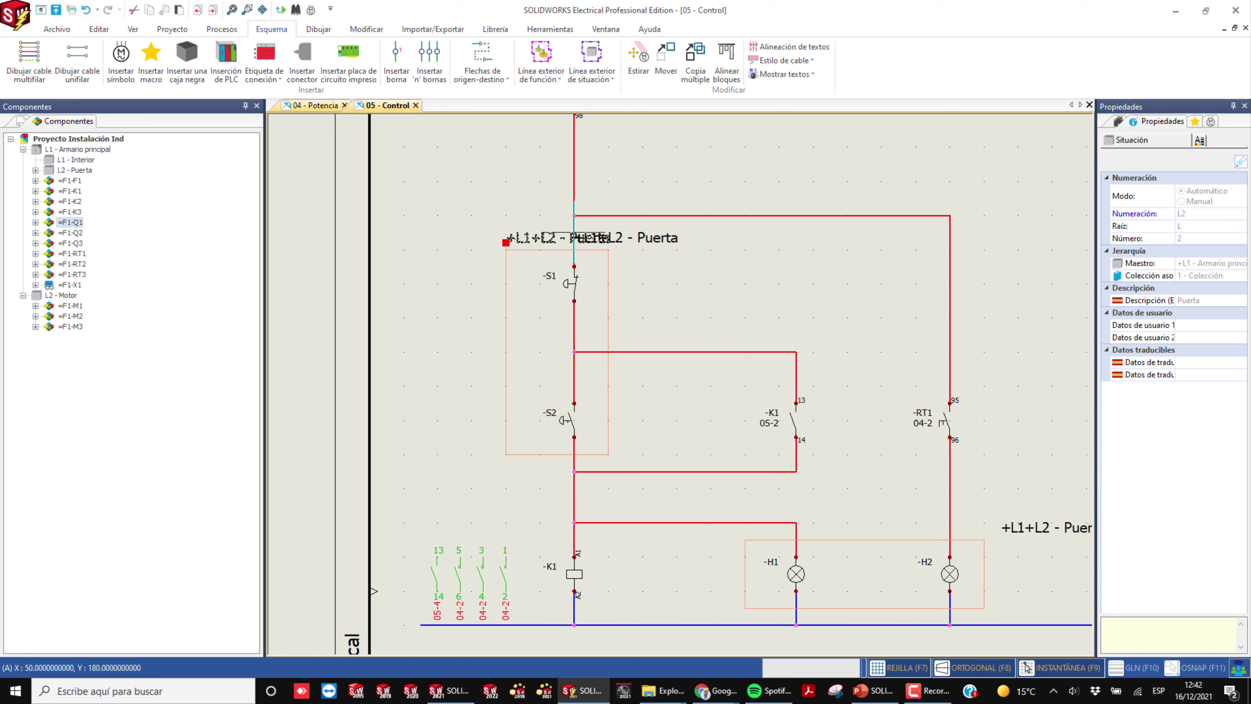
pyautogui.click(607, 241)
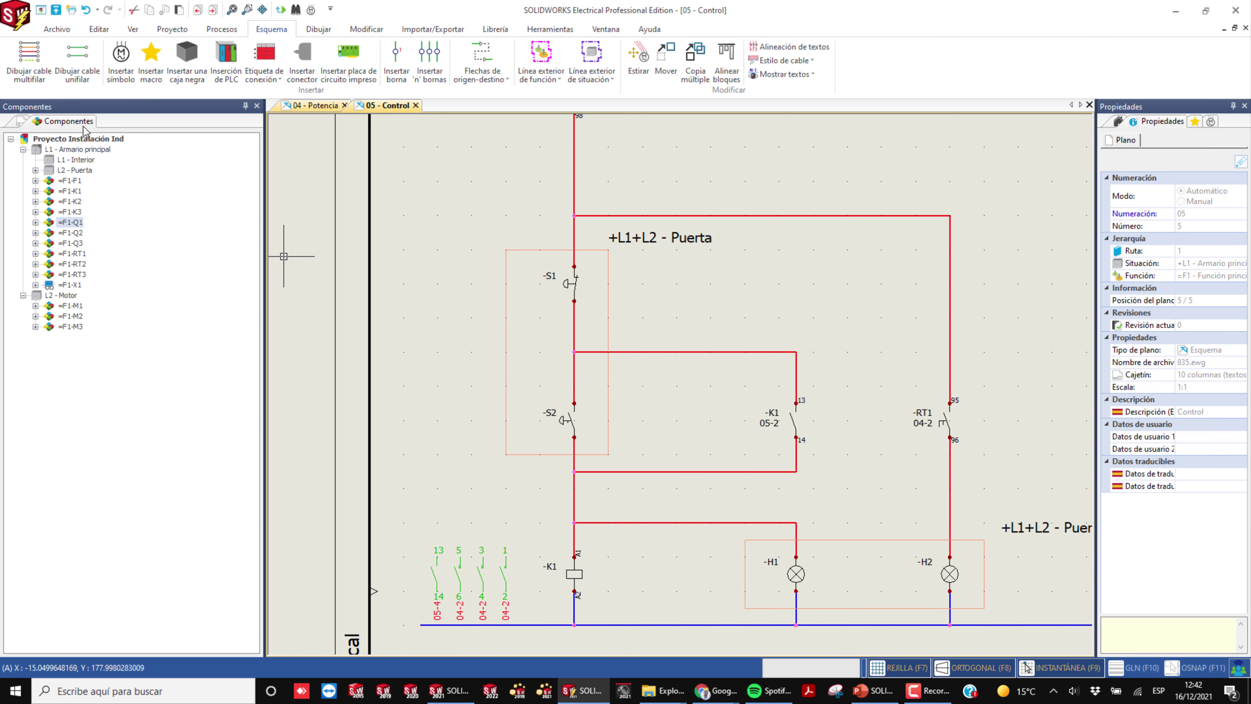
# Move F1, K1–K3, Q1–Q3, RT1–RT3 and X1 under L1 - Interior in the Componentes tree.
pyautogui.click(36, 170)
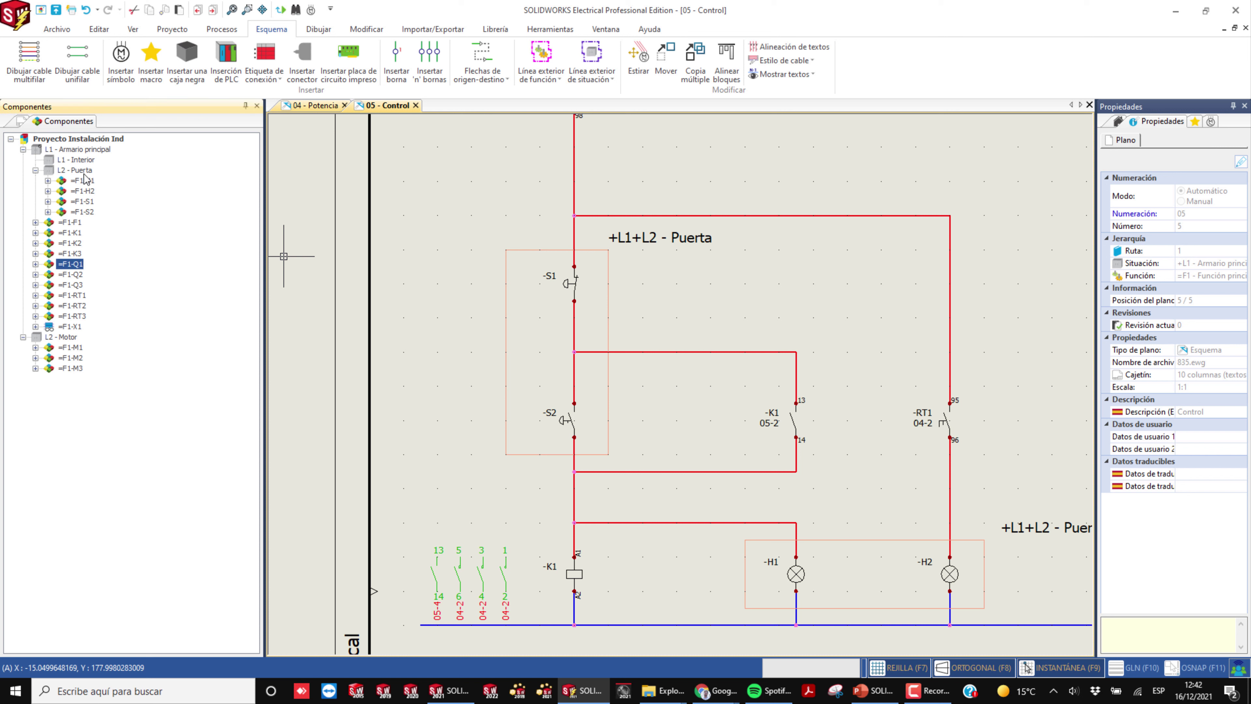
pyautogui.click(47, 181)
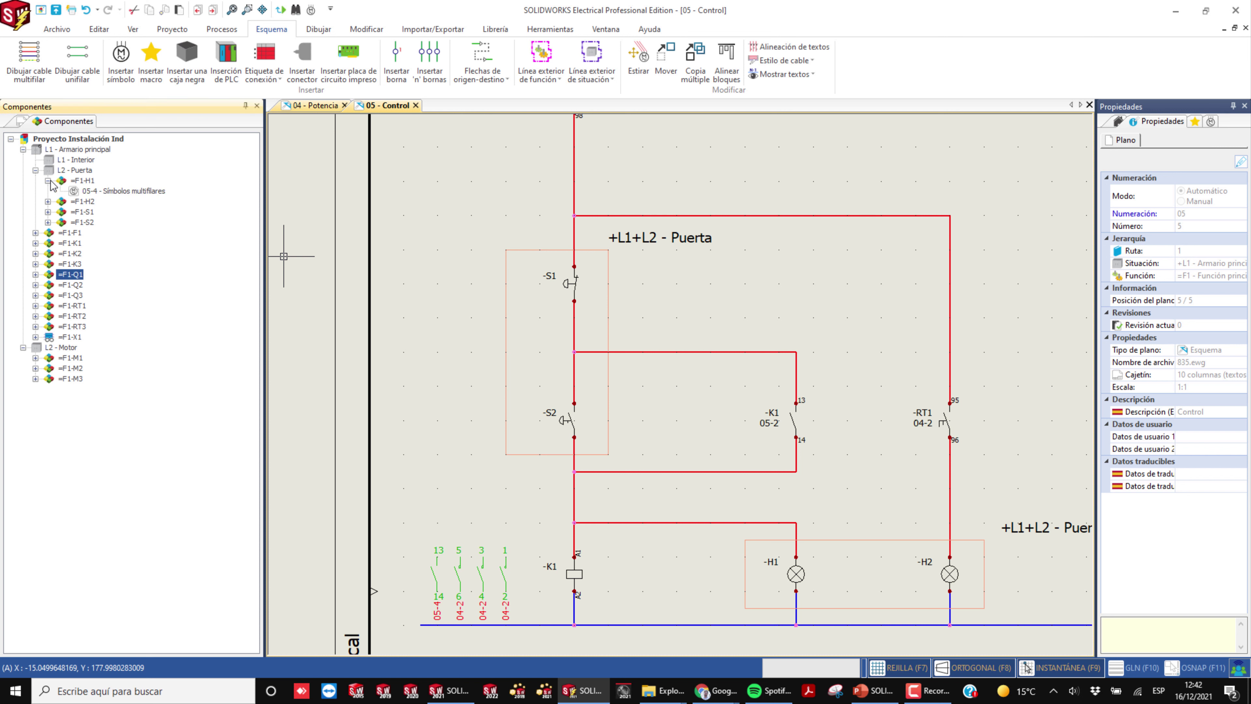
pyautogui.click(76, 326)
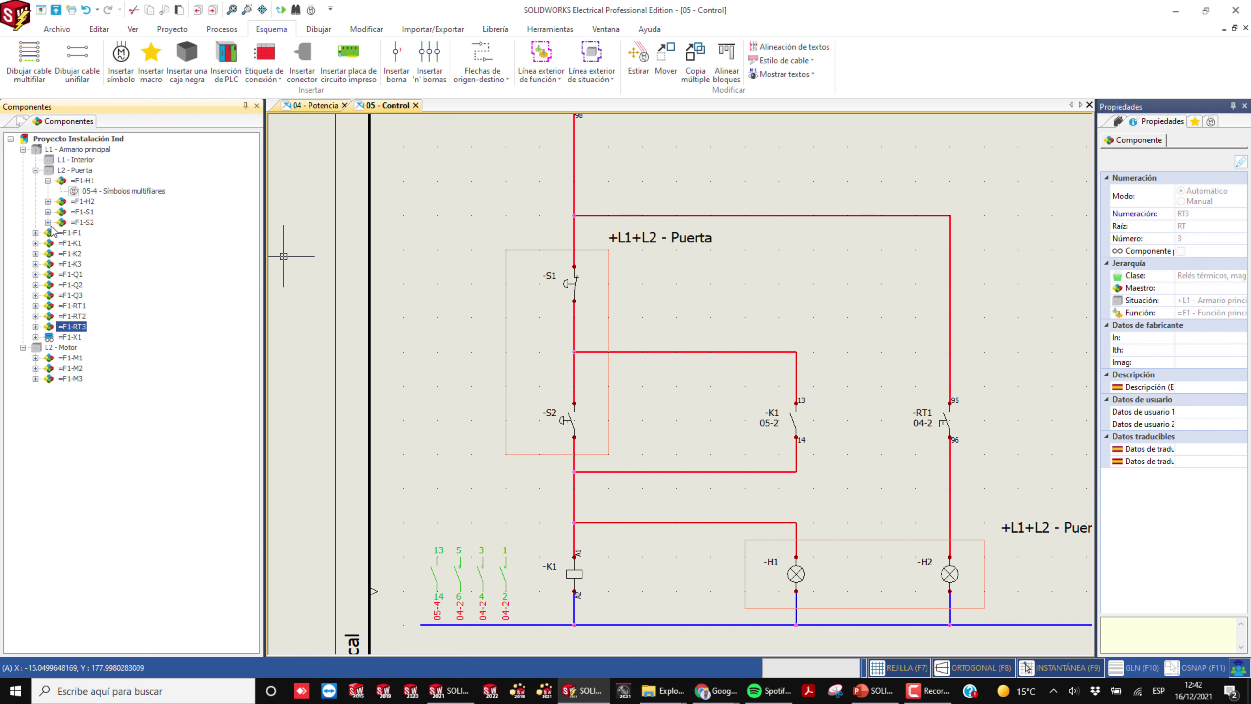
pyautogui.keyDown('shift'); pyautogui.click(72, 232); pyautogui.keyUp('shift')
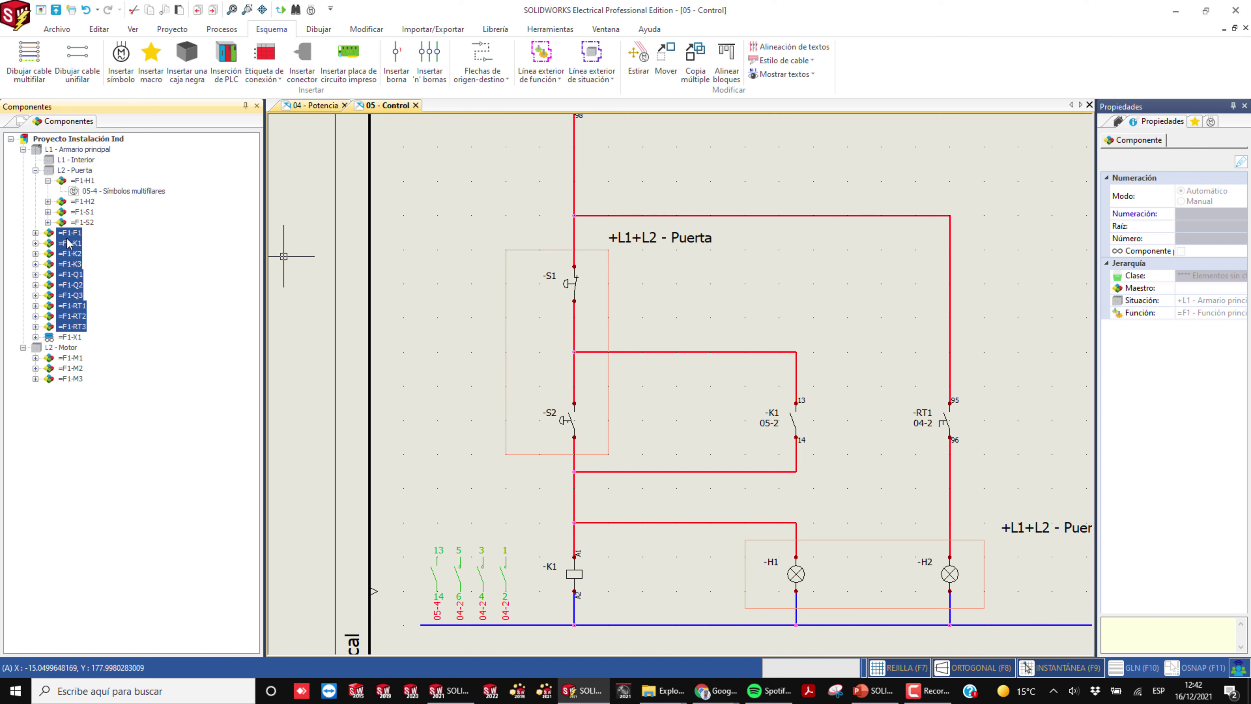
pyautogui.keyDown('ctrl'); pyautogui.click(74, 336); pyautogui.keyUp('ctrl')
pyautogui.moveTo(67, 238); pyautogui.dragTo(75, 159)
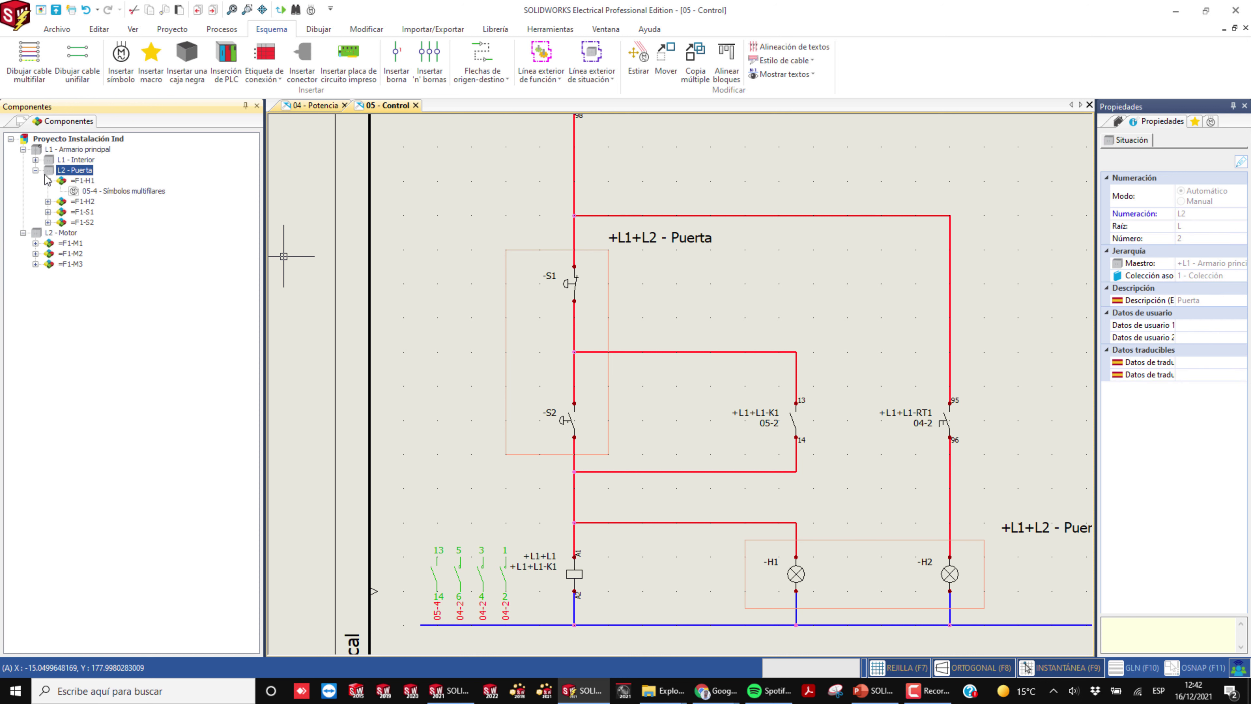
pyautogui.click(36, 160)
pyautogui.click(119, 363)
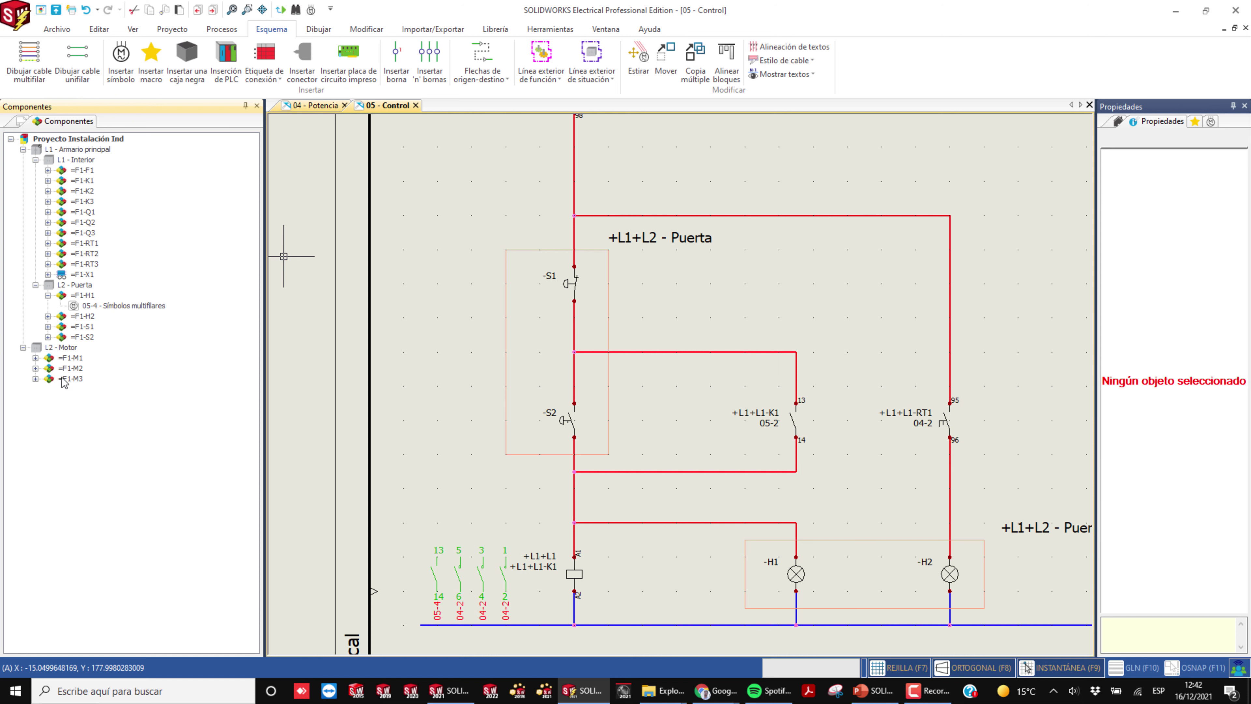
pyautogui.rightClick(63, 348)
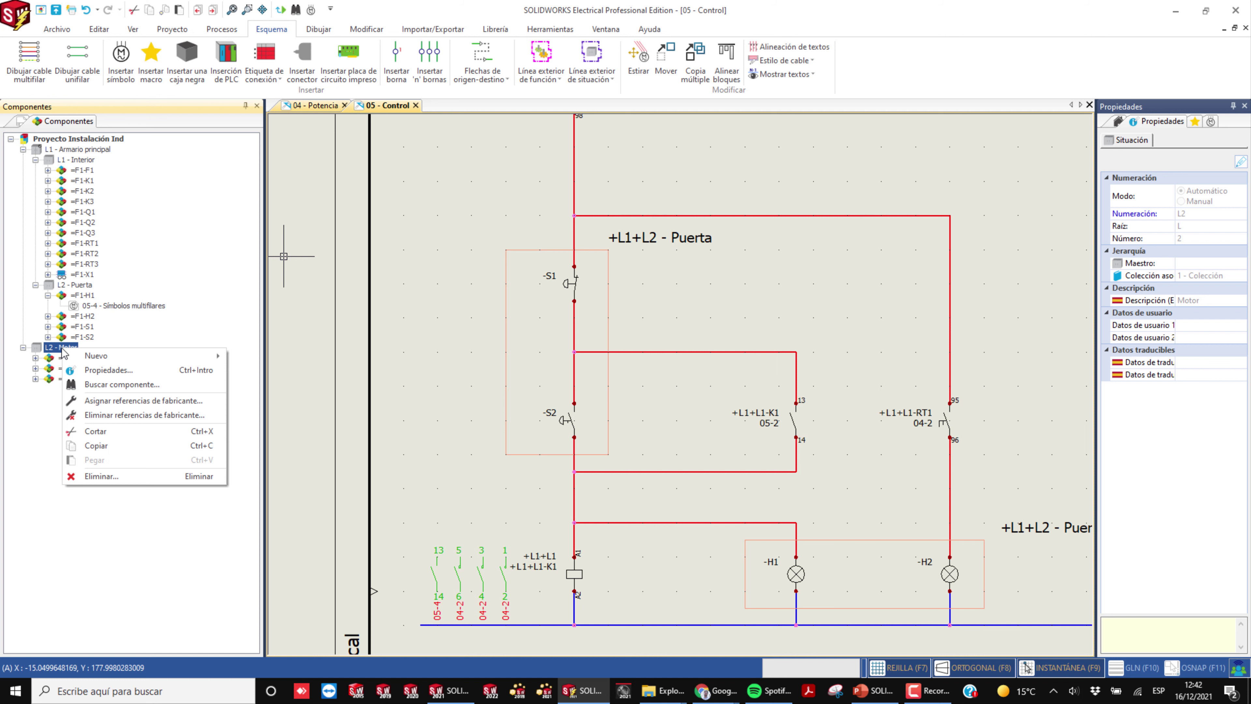
pyautogui.click(108, 390)
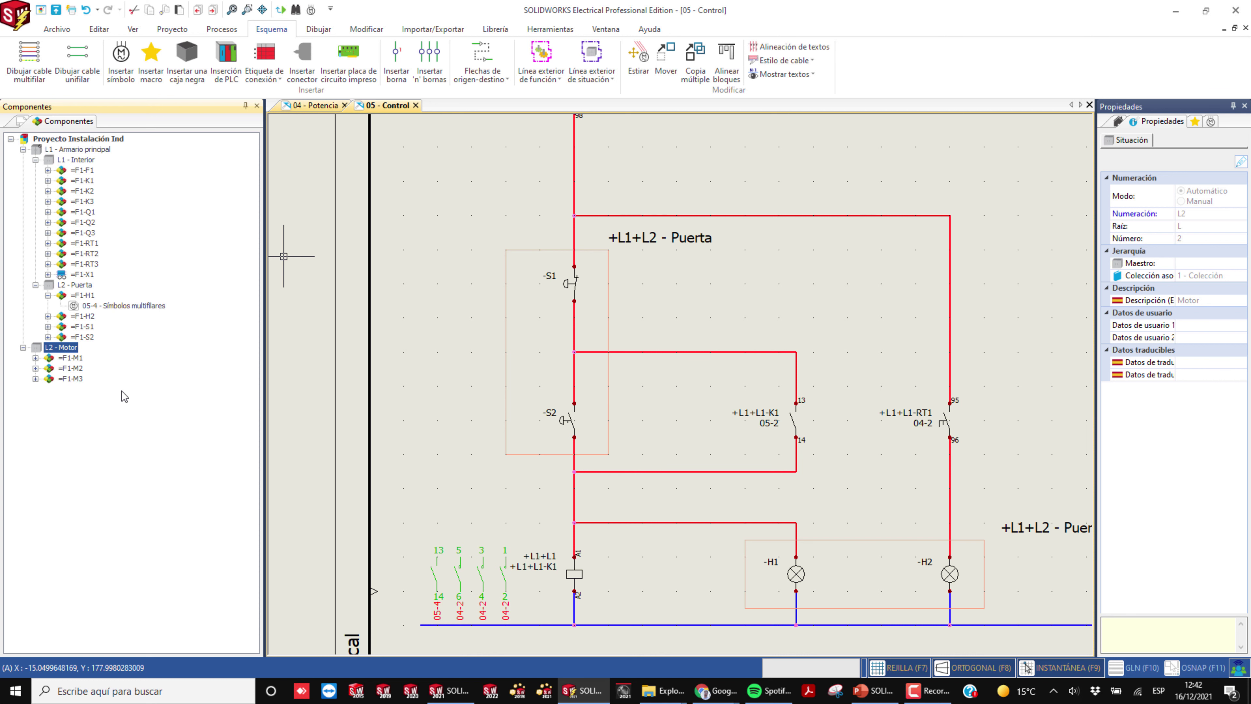
pyautogui.click(316, 291)
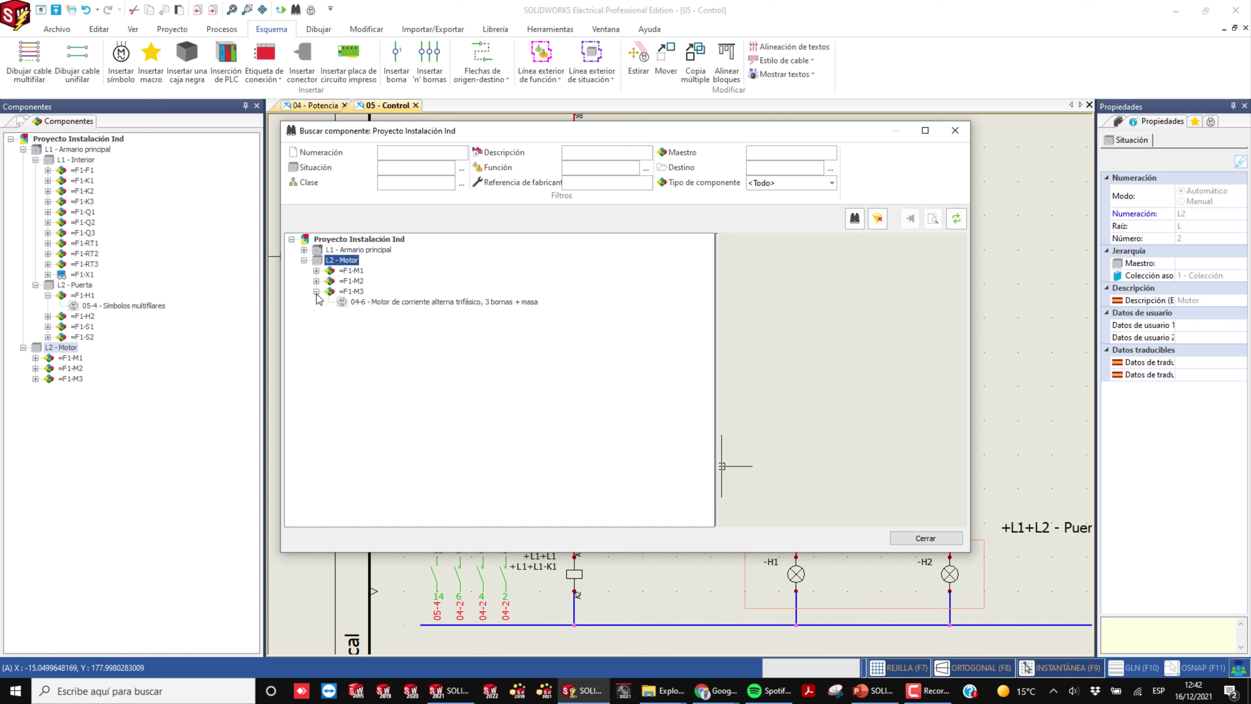
pyautogui.click(303, 250)
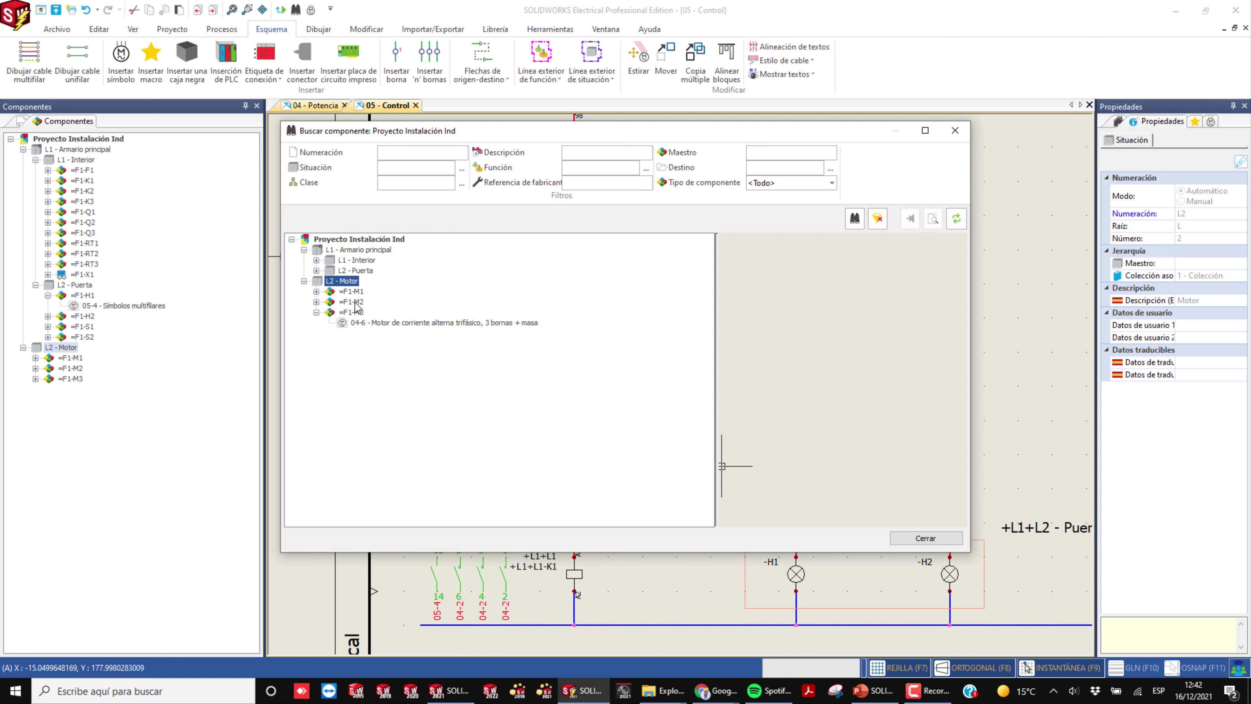
pyautogui.click(364, 323)
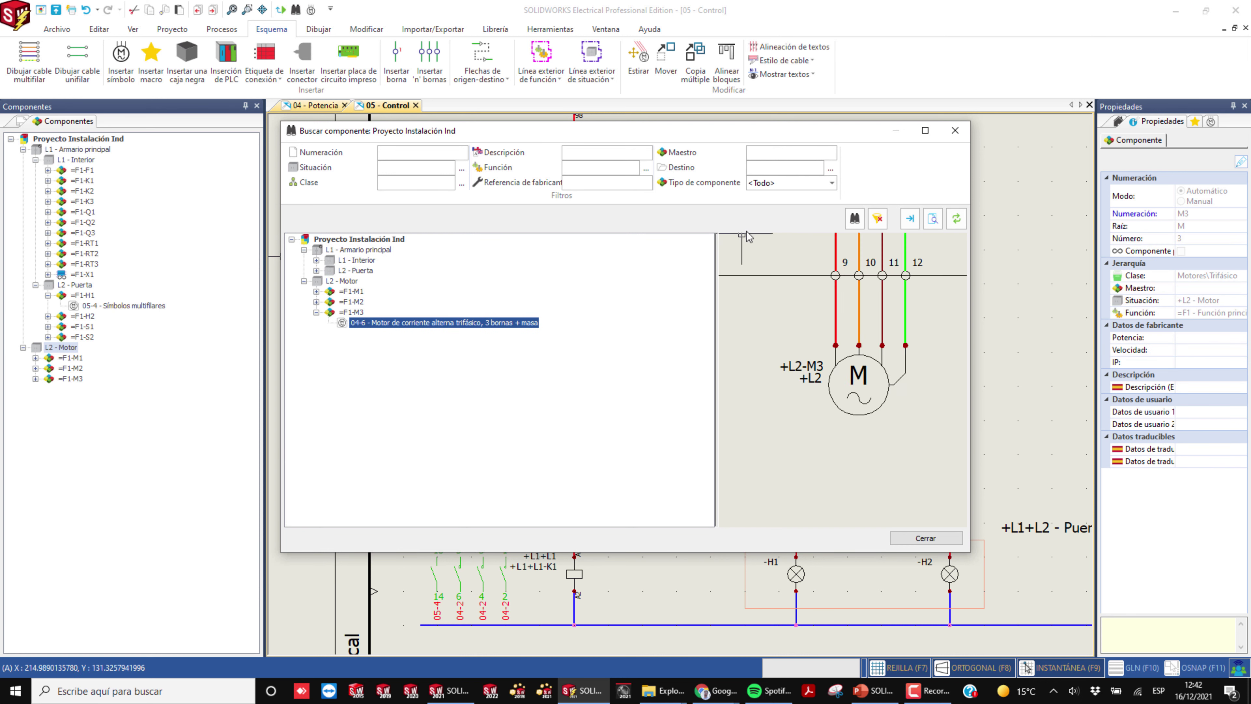
pyautogui.click(317, 260)
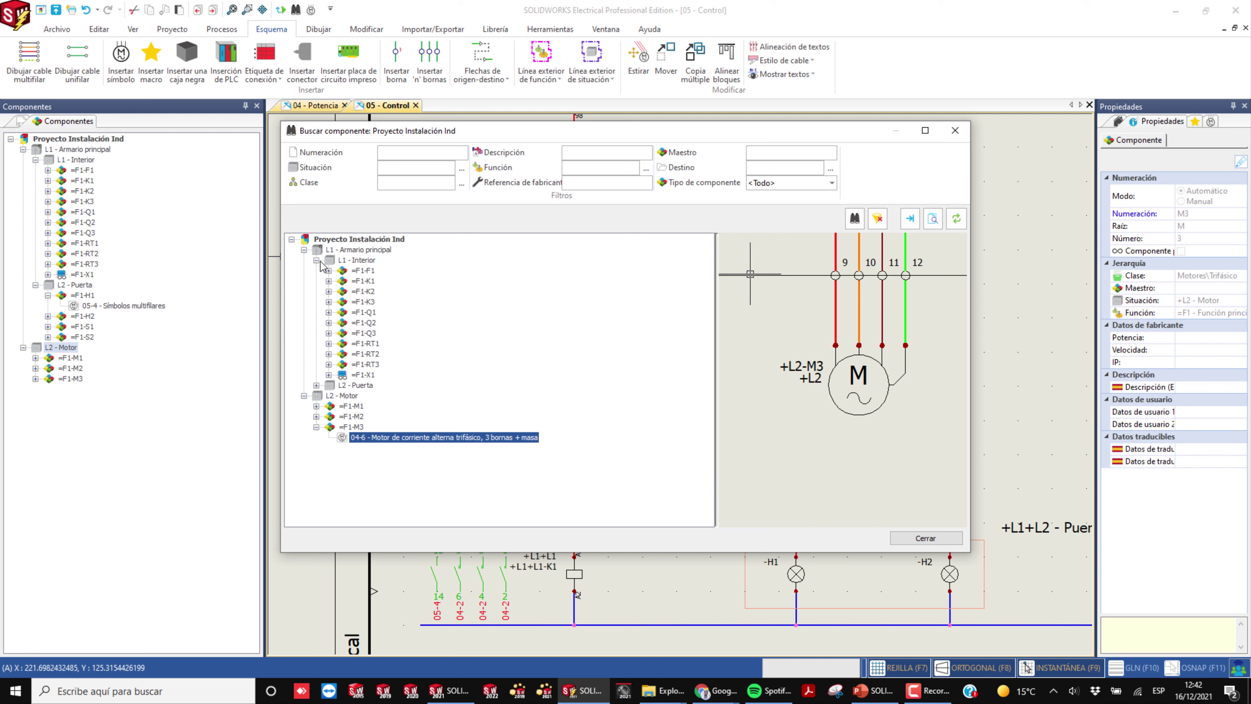
pyautogui.click(353, 271)
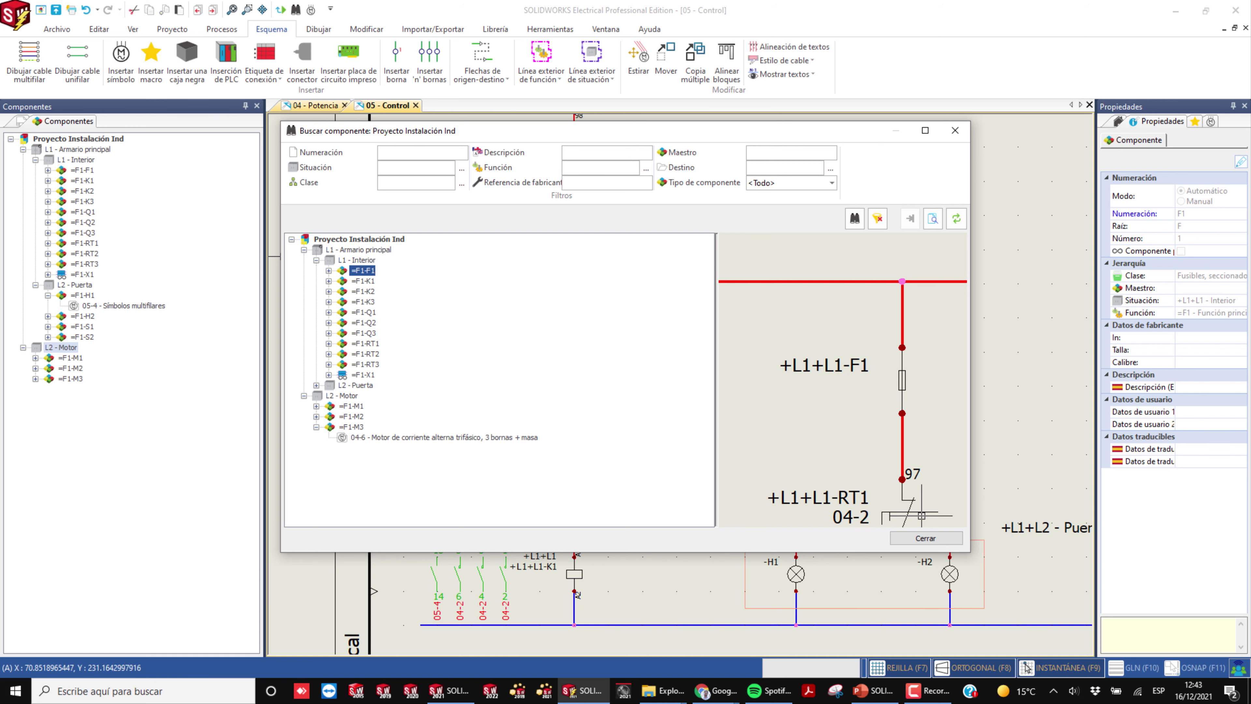
pyautogui.click(925, 537)
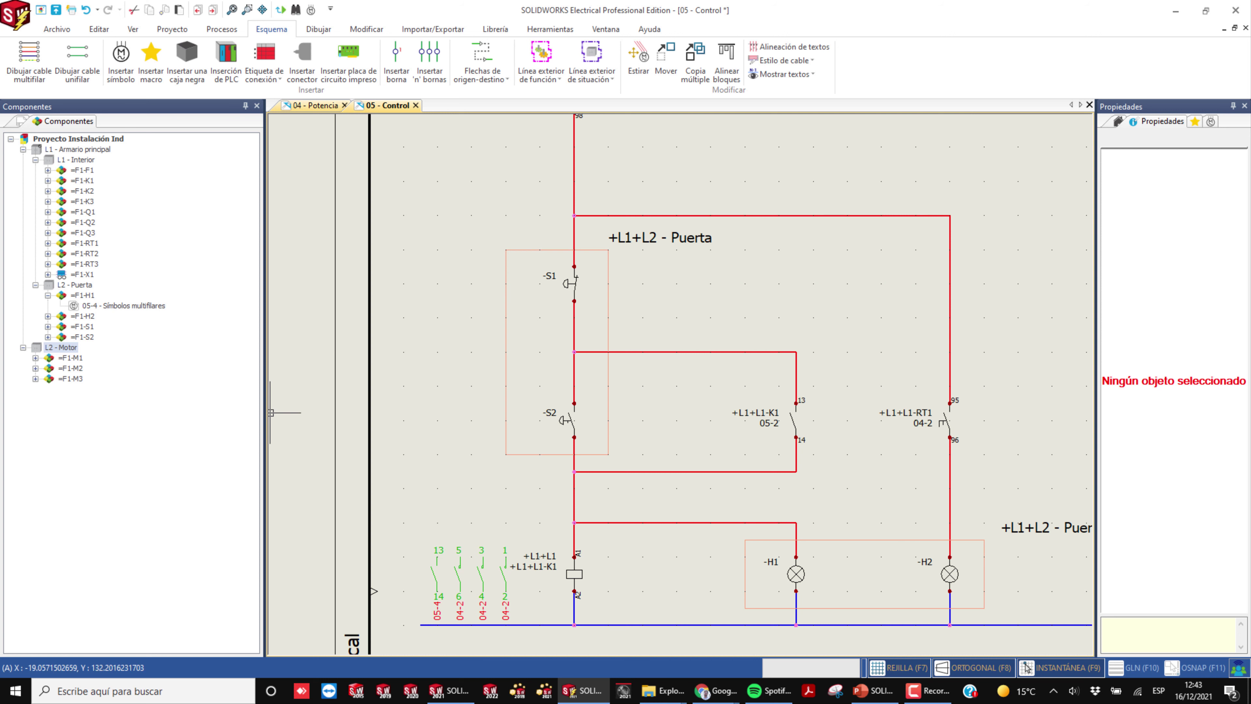